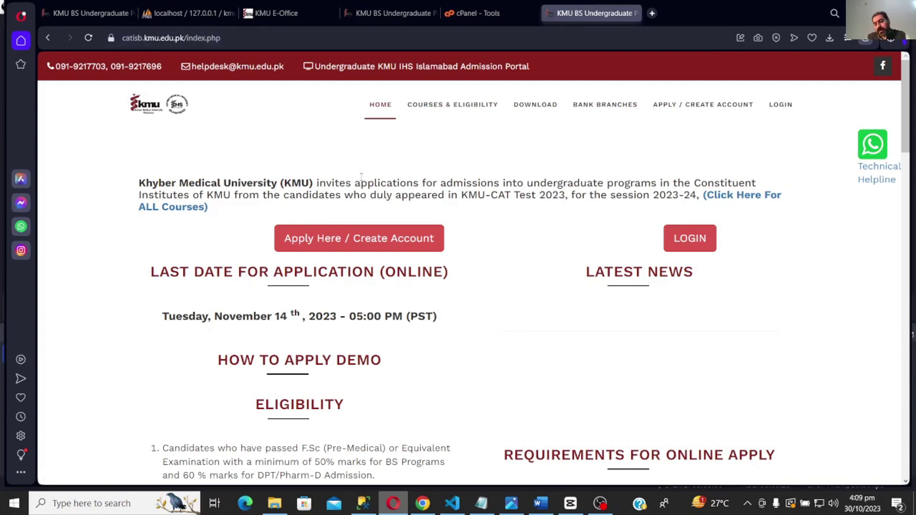
- Register a new applicant account, then accept the admission conditions to reach the profile form
click(364, 237)
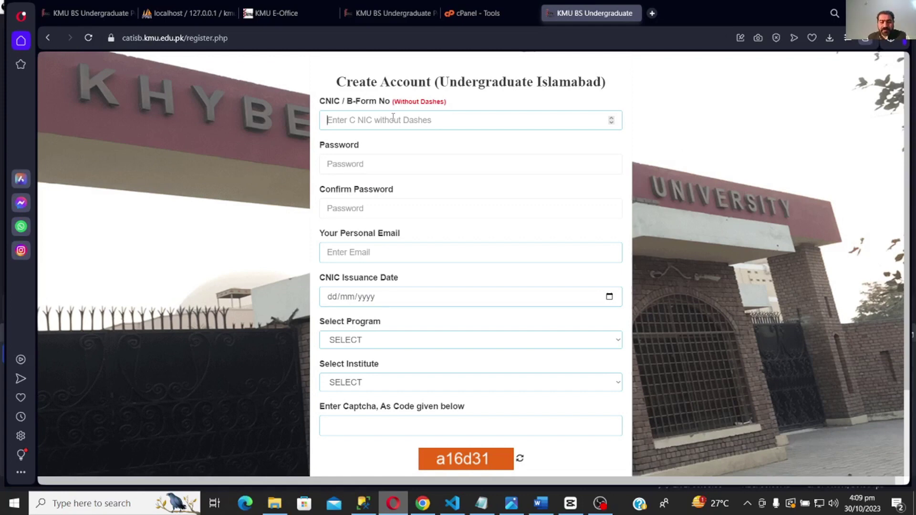
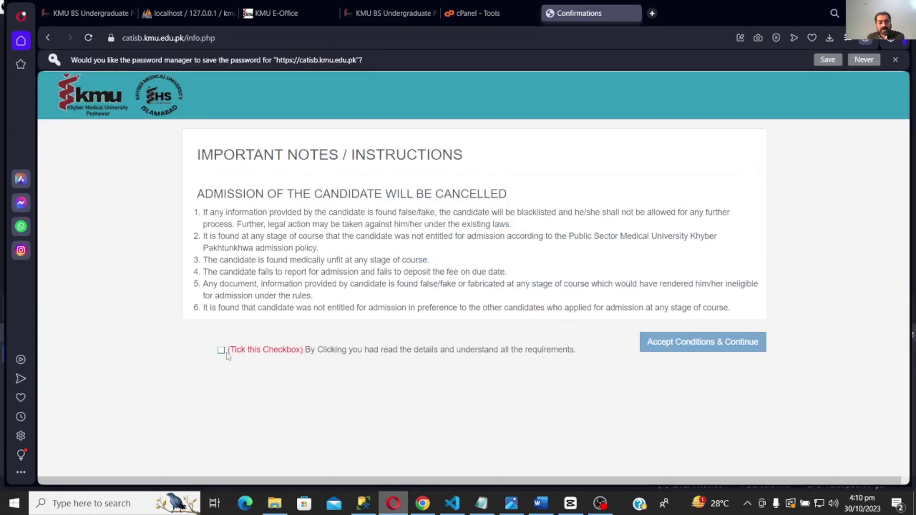
click(222, 351)
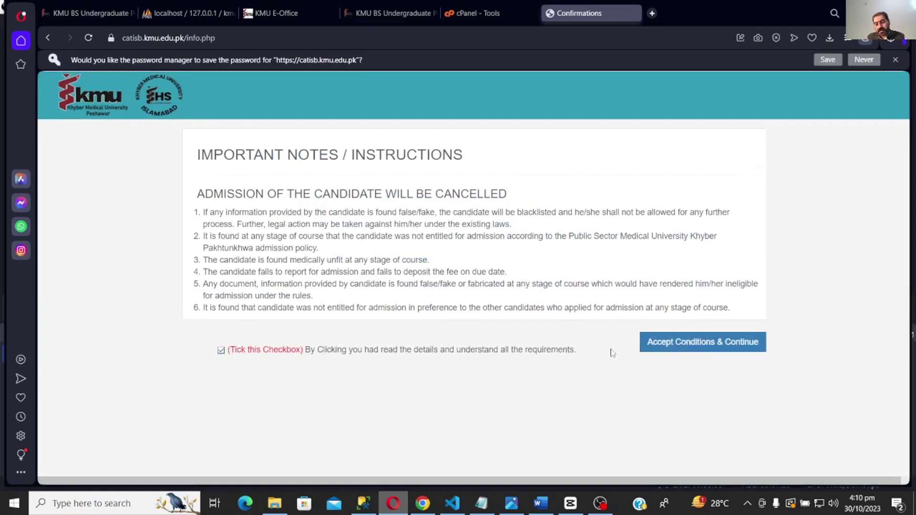
drag(286, 224, 489, 299)
click(489, 299)
click(686, 341)
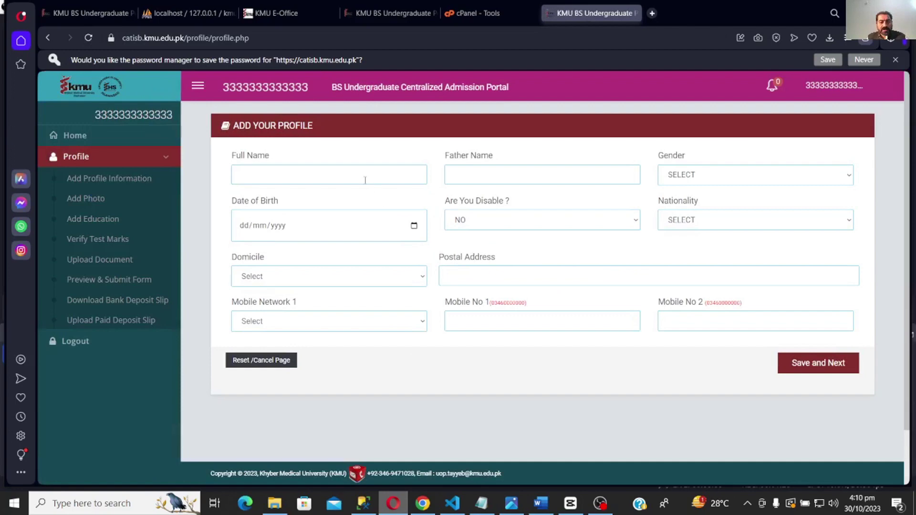
- Enter the applicant's full name and father's name, gender Male, and birth date 01/01/2005
click(365, 181)
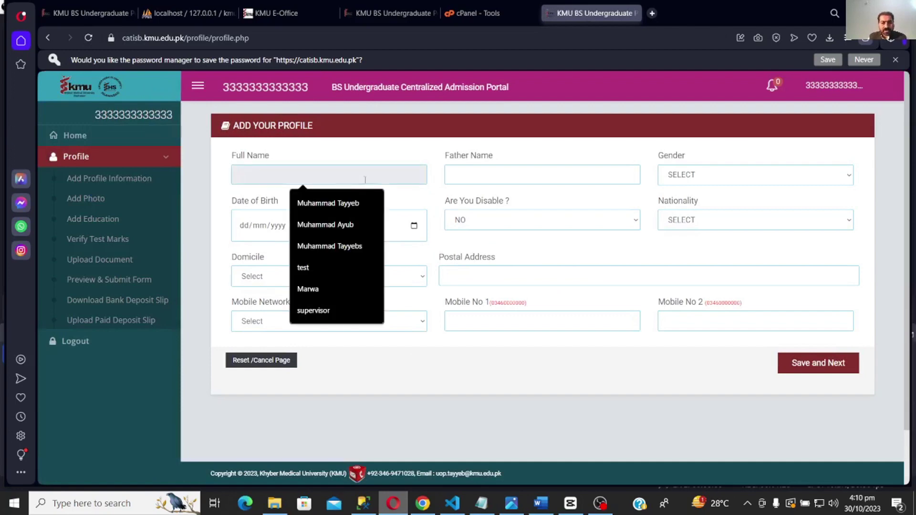
click(328, 203)
click(494, 178)
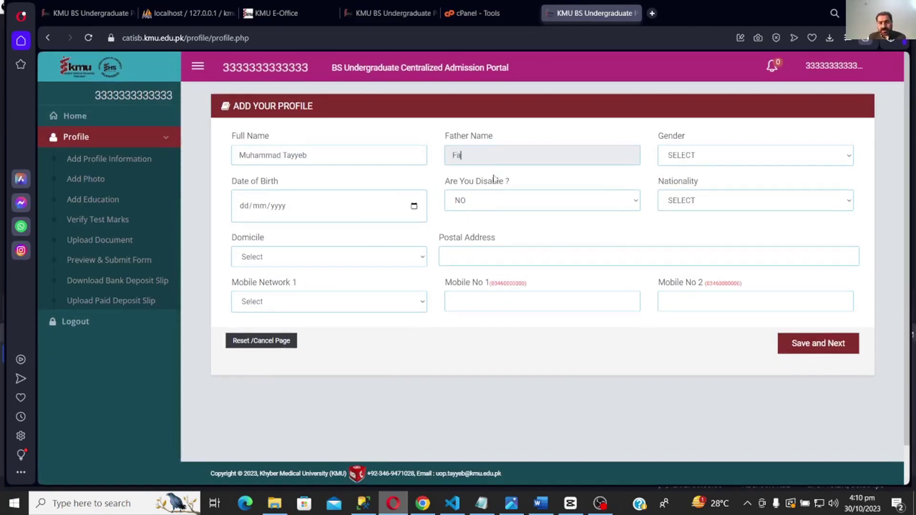
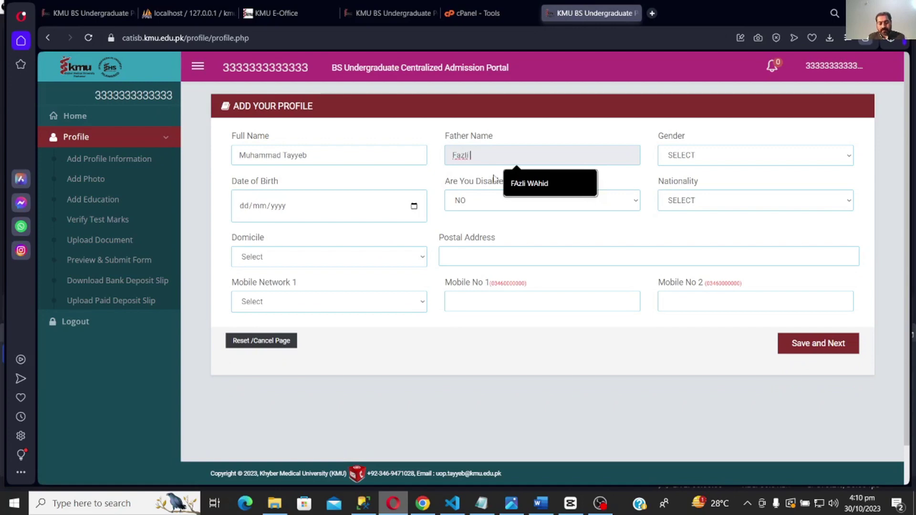
key(Tab)
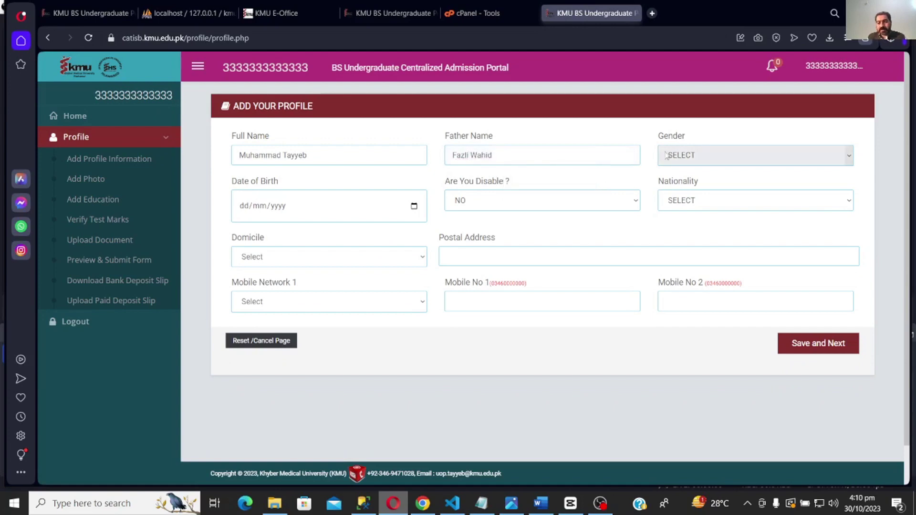
click(693, 155)
click(695, 180)
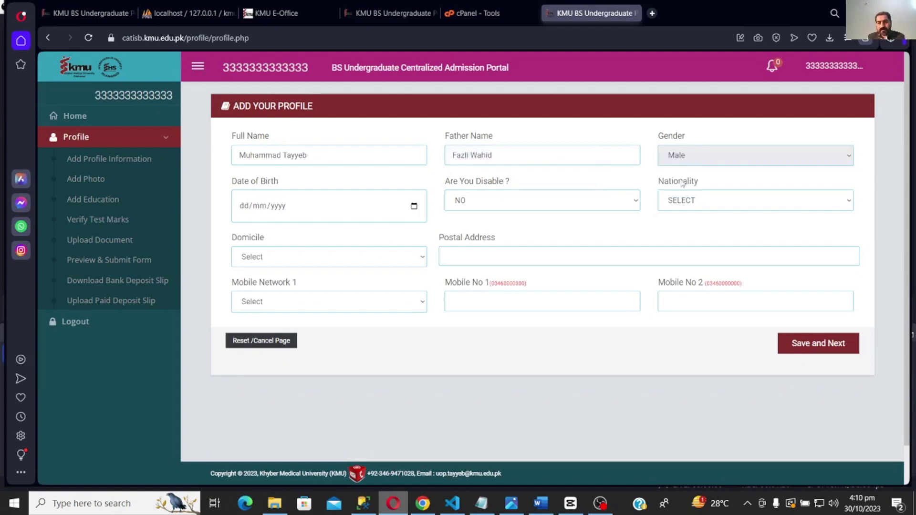
click(240, 212)
text(01012)
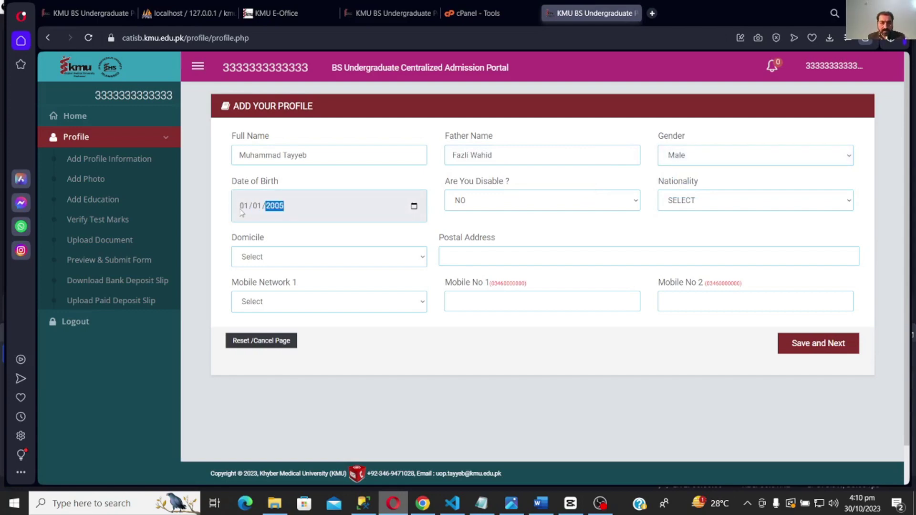
- Keep disability as NO, and set nationality to PAKISTAN and domicile to Swabi
click(636, 200)
click(635, 200)
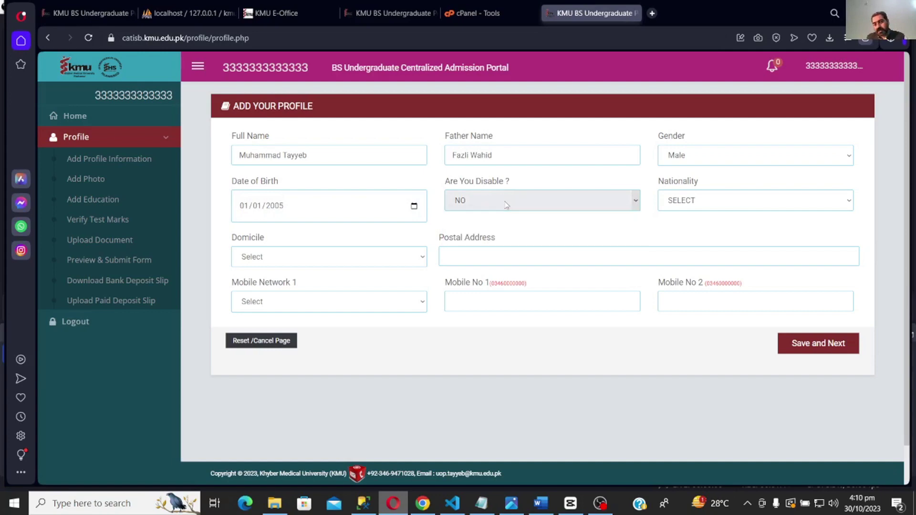
click(690, 203)
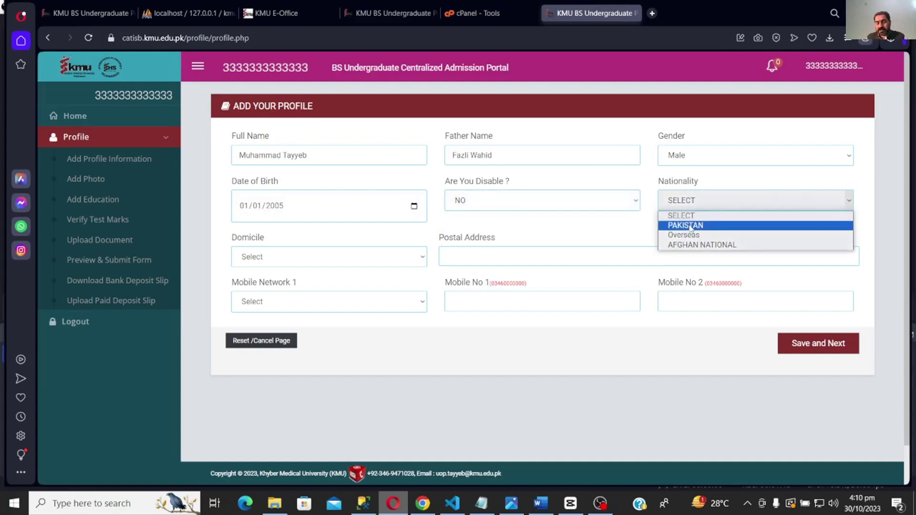
click(698, 225)
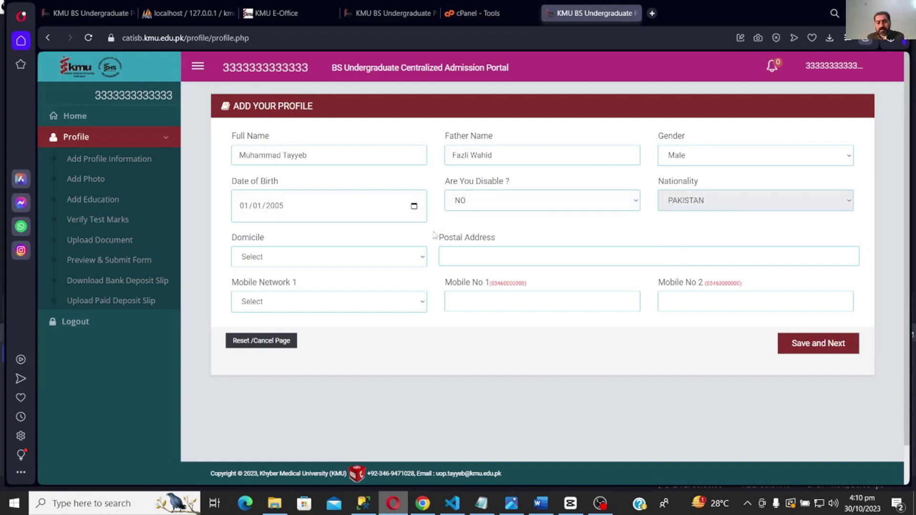
click(377, 256)
scroll(372, 299, down, 5)
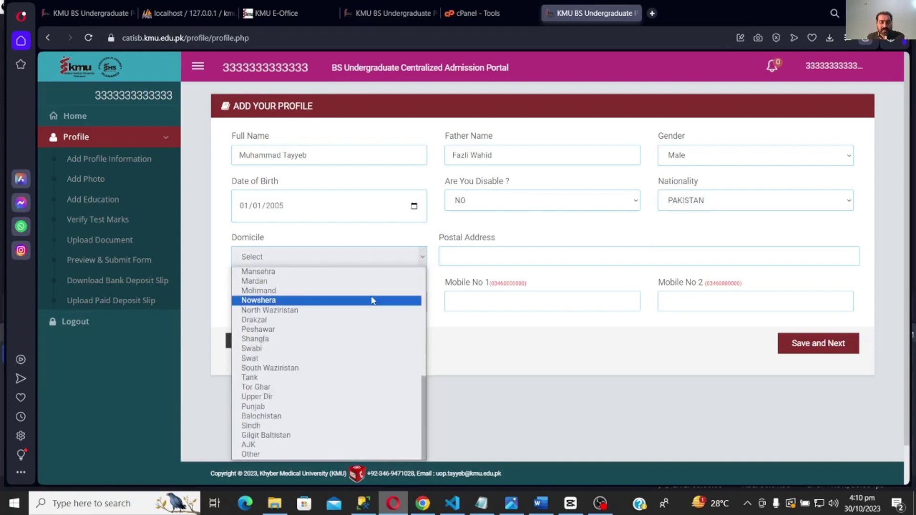
click(358, 349)
- Enter the postal address, Ufone network and both mobile numbers, then save the profile
click(486, 256)
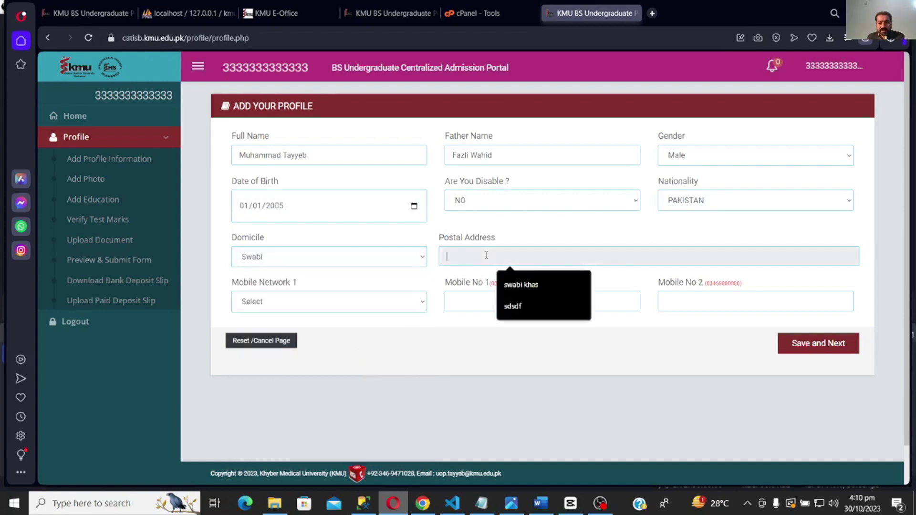
click(527, 286)
click(336, 305)
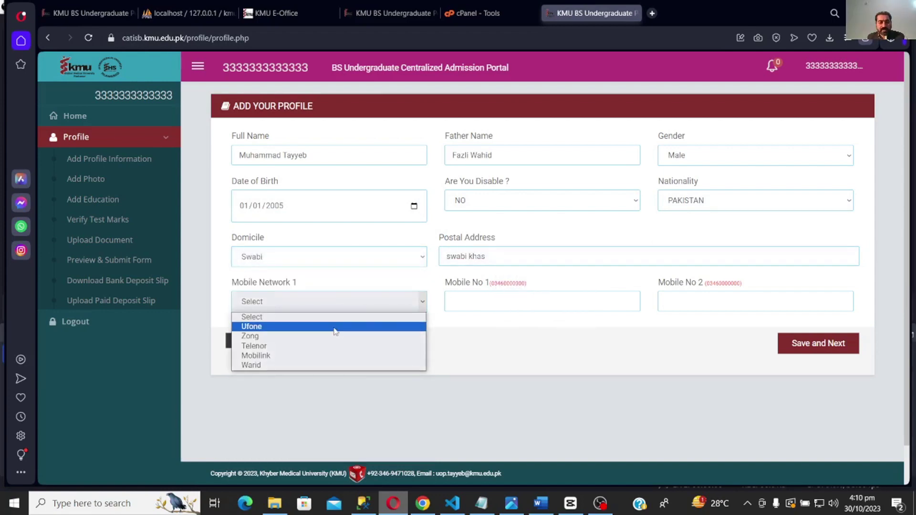
click(337, 327)
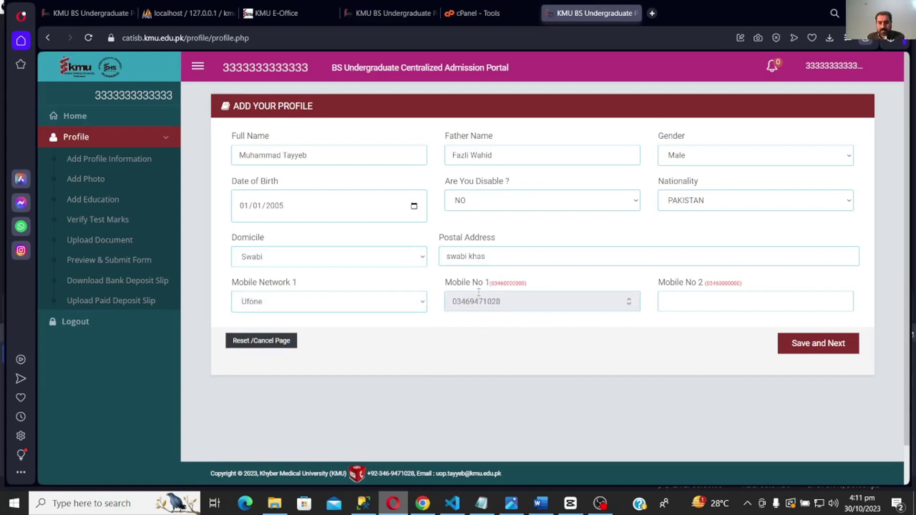
double_click(478, 293)
key(ctrl+c)
click(707, 308)
key(ctrl+v)
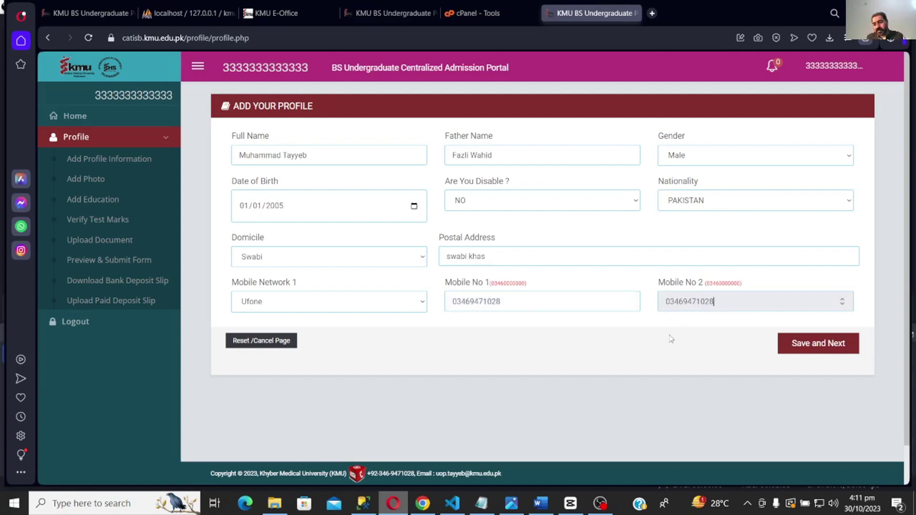
click(804, 346)
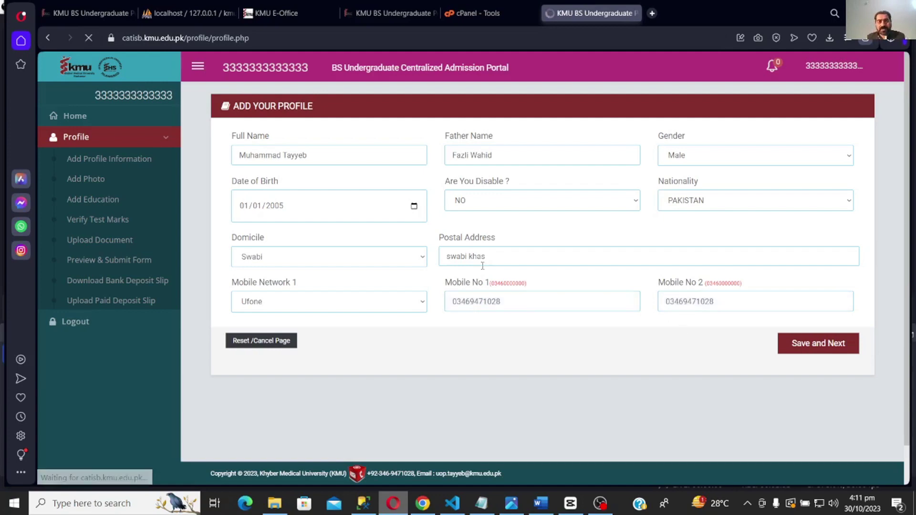
- Attach the applicant's .jpg photo from the Desktop and add it as the profile picture
click(578, 193)
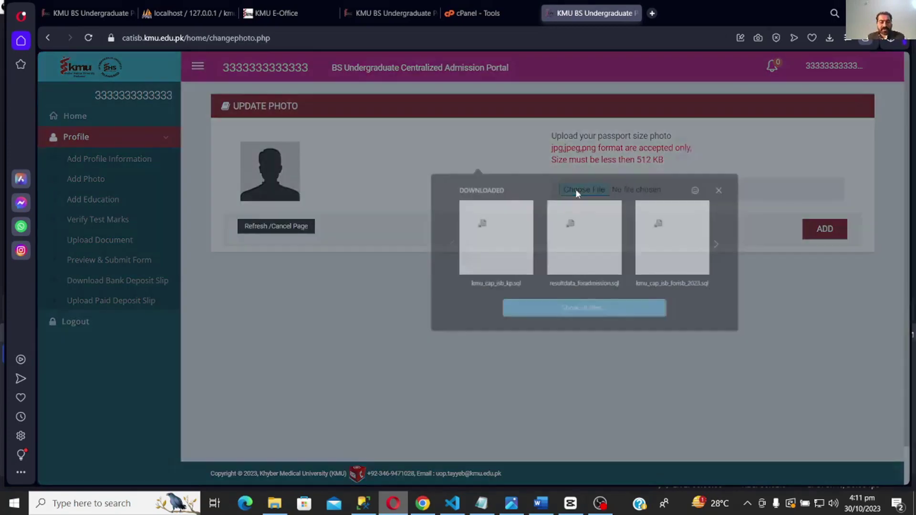
click(534, 312)
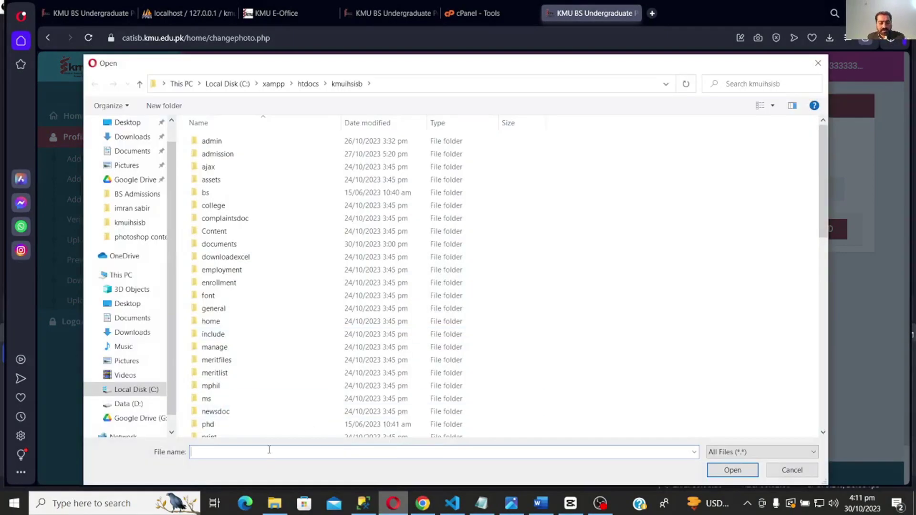
scroll(143, 298, up, 2)
click(128, 132)
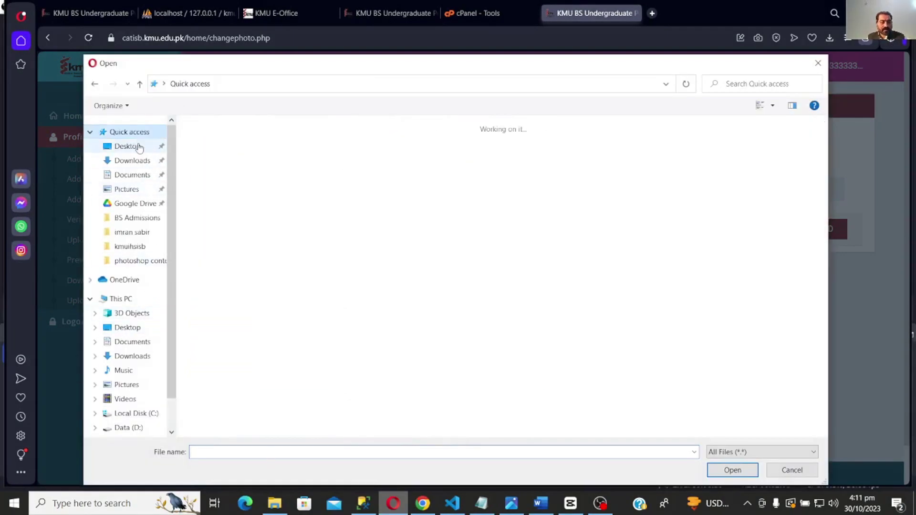
click(139, 149)
click(262, 451)
text(ta)
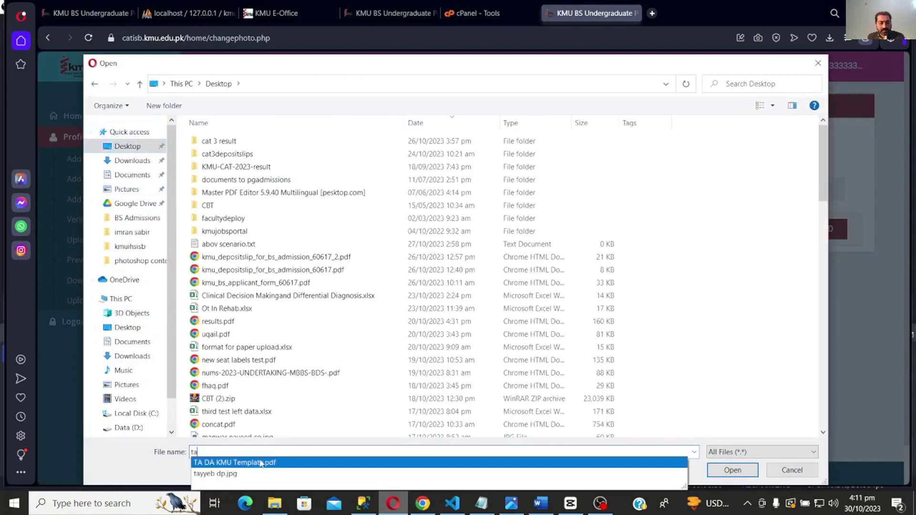
click(470, 474)
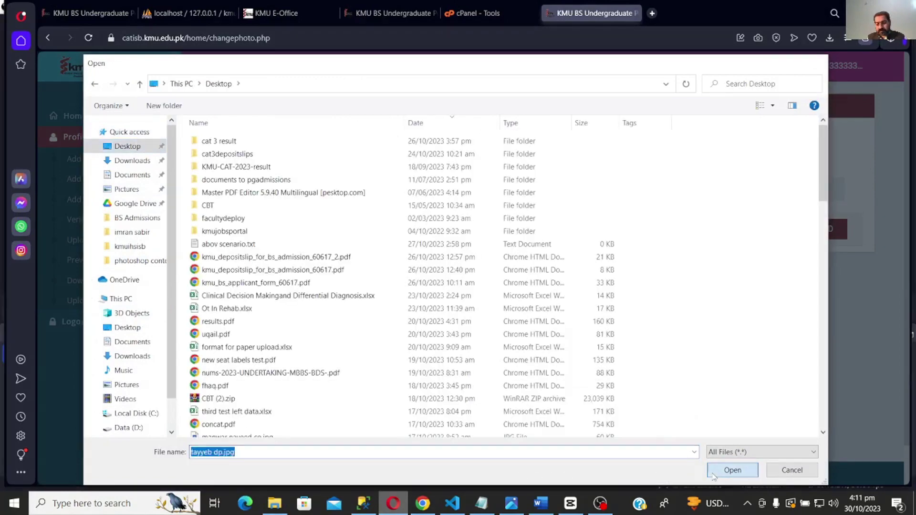
click(731, 469)
click(819, 229)
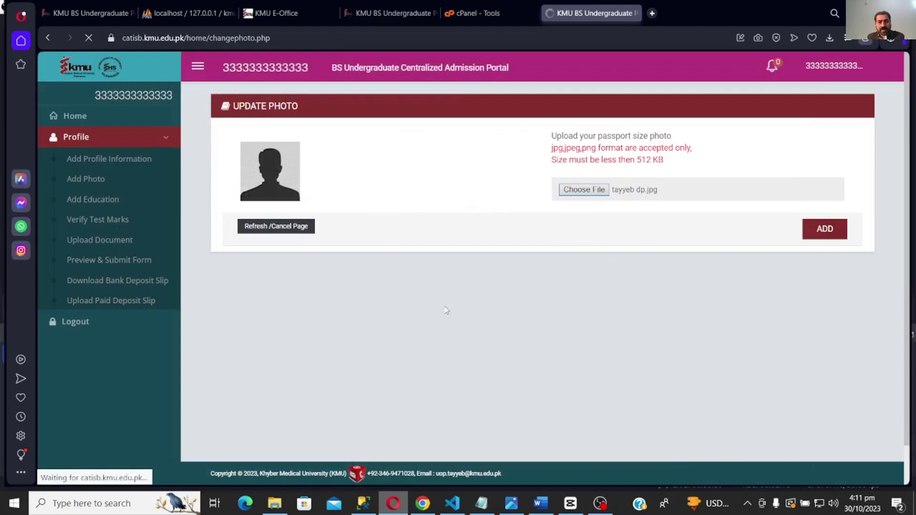
- Enter the matric roll number, 769 of 1100 marks, passing year and Mardan board
click(383, 199)
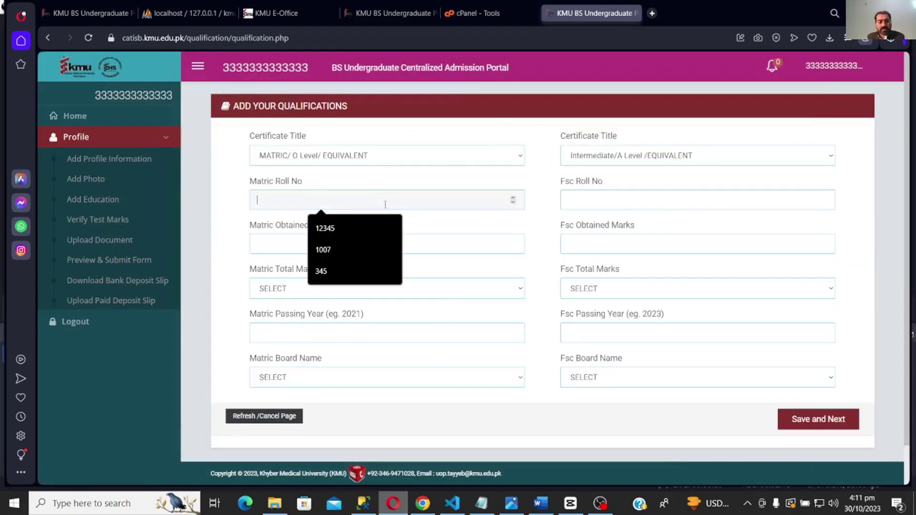
click(370, 224)
click(361, 252)
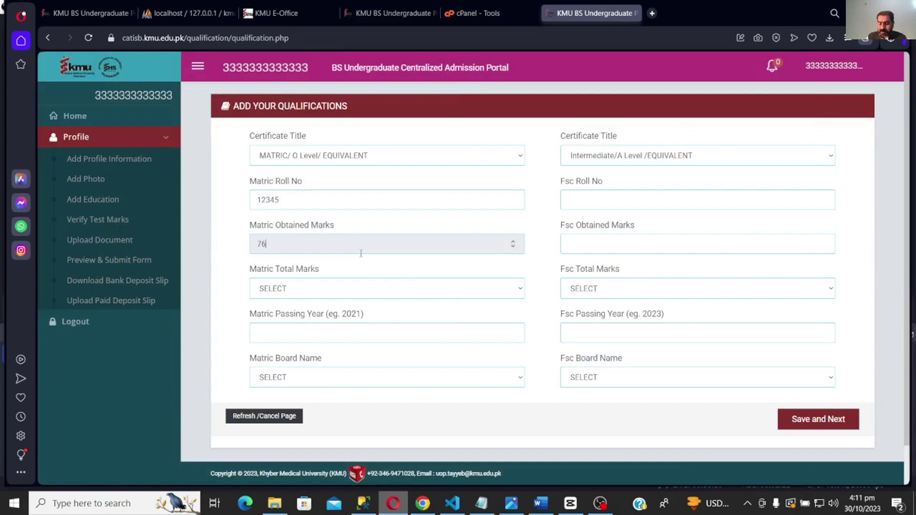
click(361, 292)
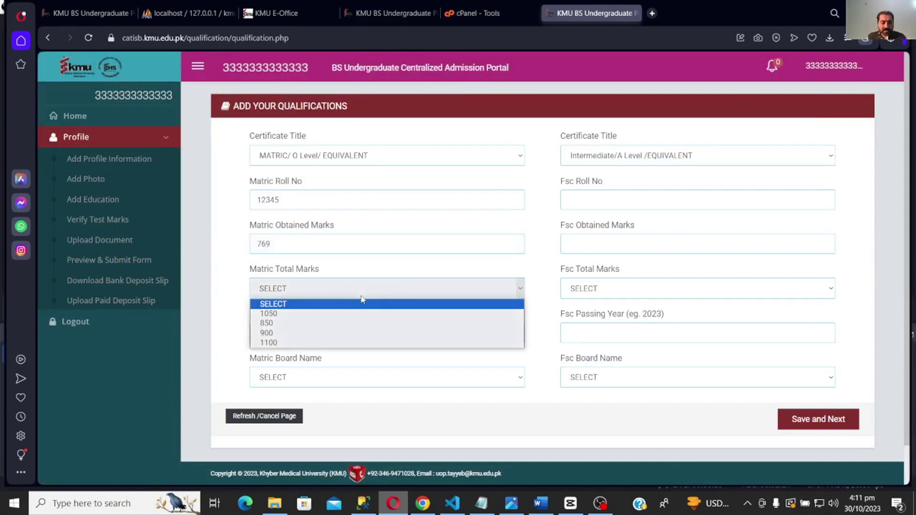
click(352, 342)
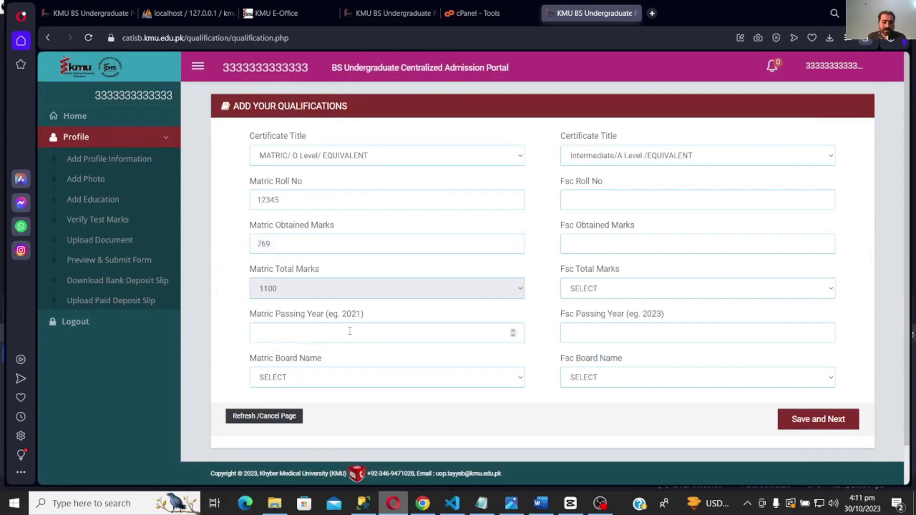
click(349, 331)
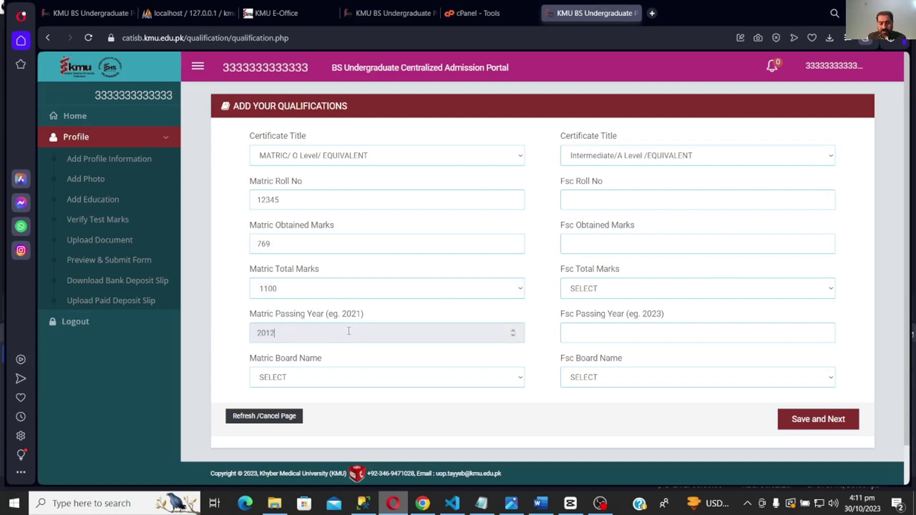
click(361, 384)
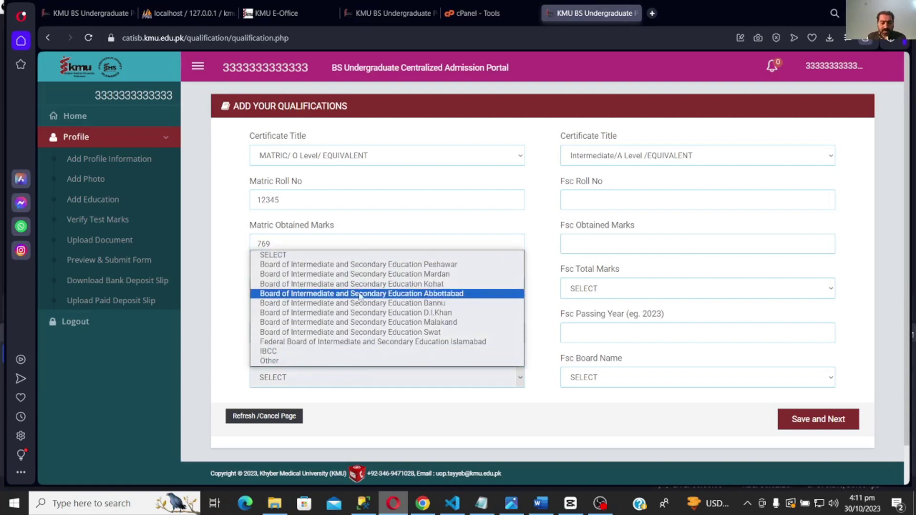
click(365, 276)
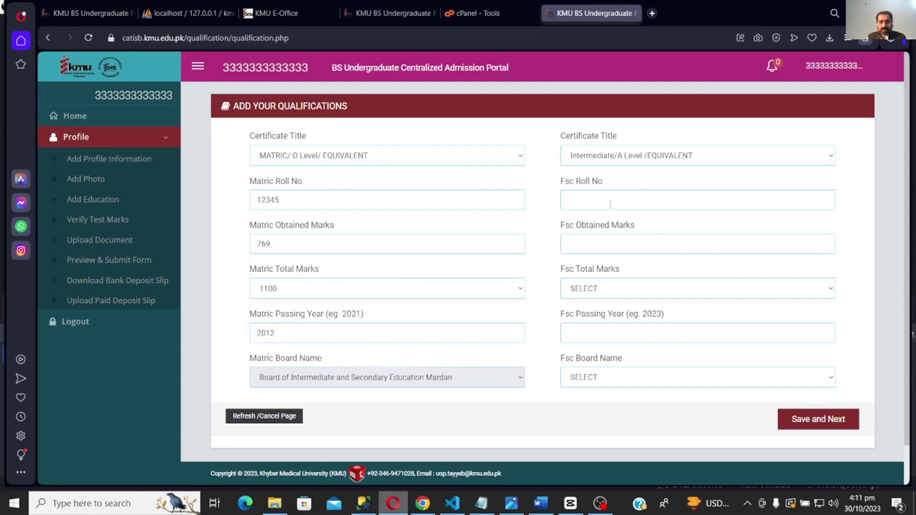
- Enter the FSc roll number, 1005 of 1100 marks, passing year and board, then save
click(629, 196)
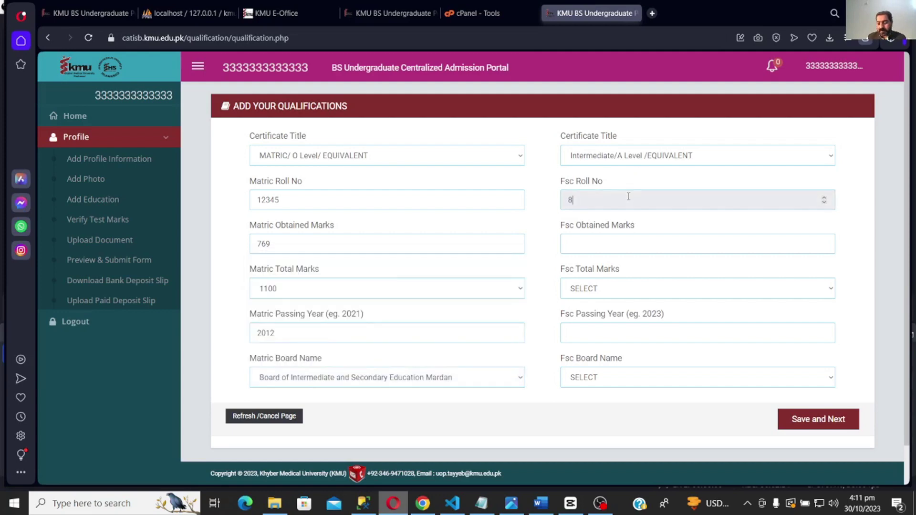
click(618, 239)
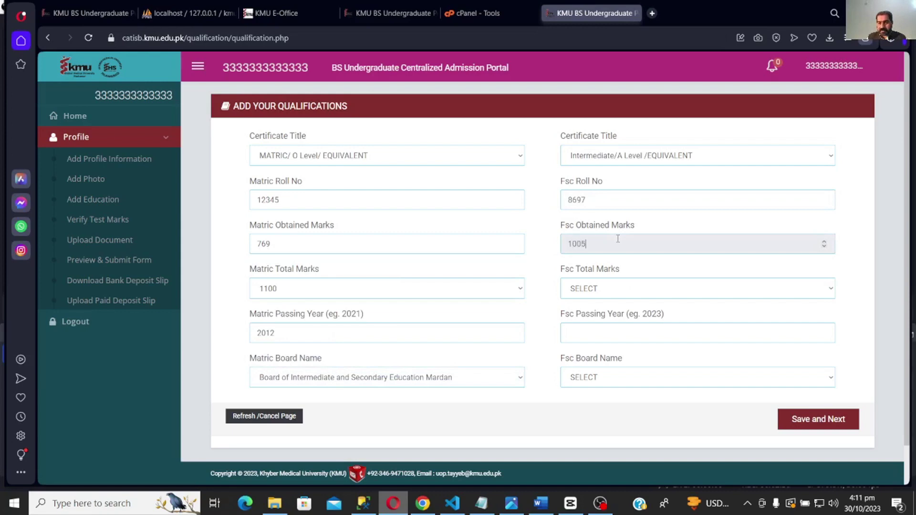
click(630, 288)
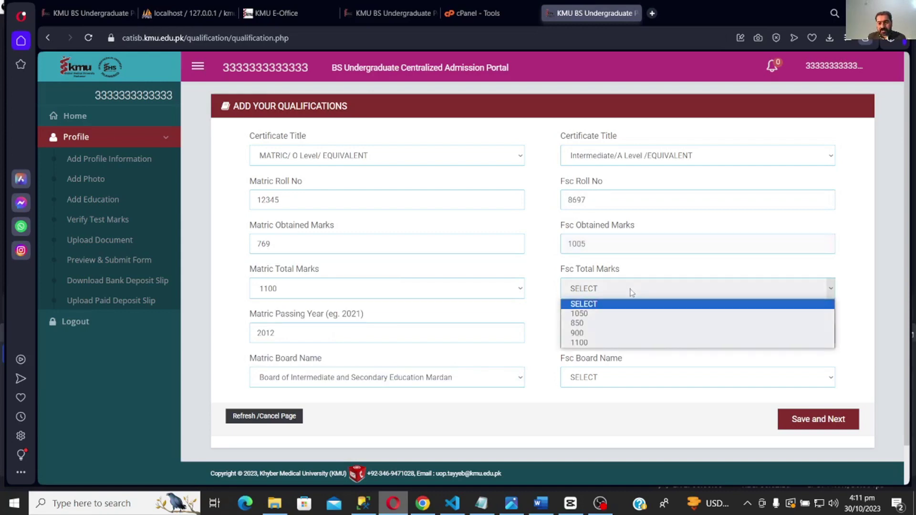
click(623, 333)
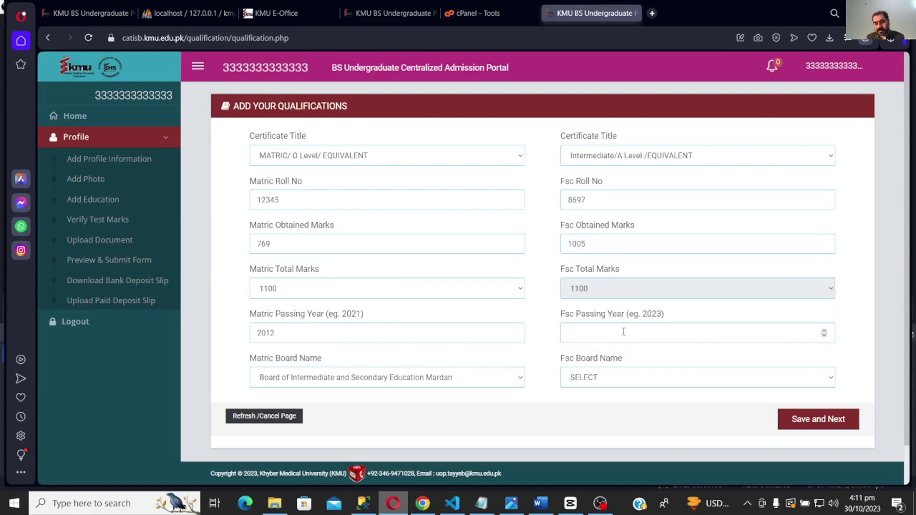
click(623, 331)
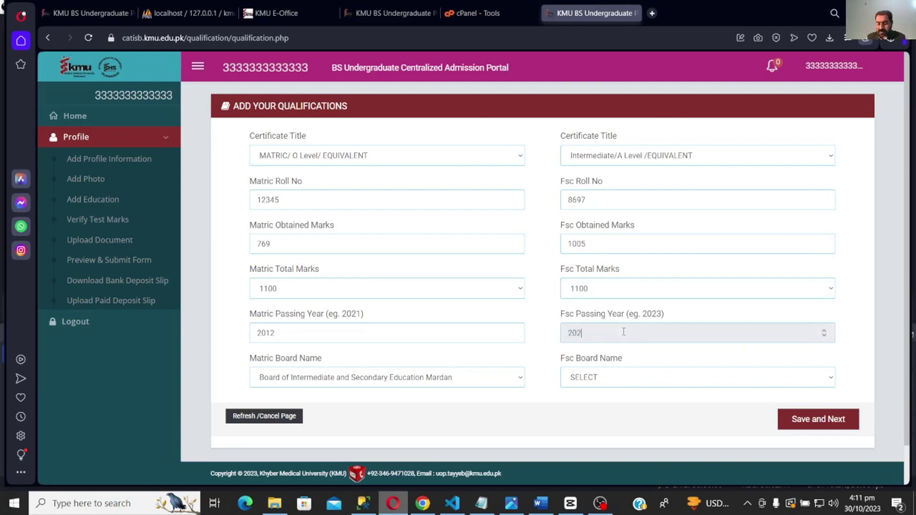
click(636, 376)
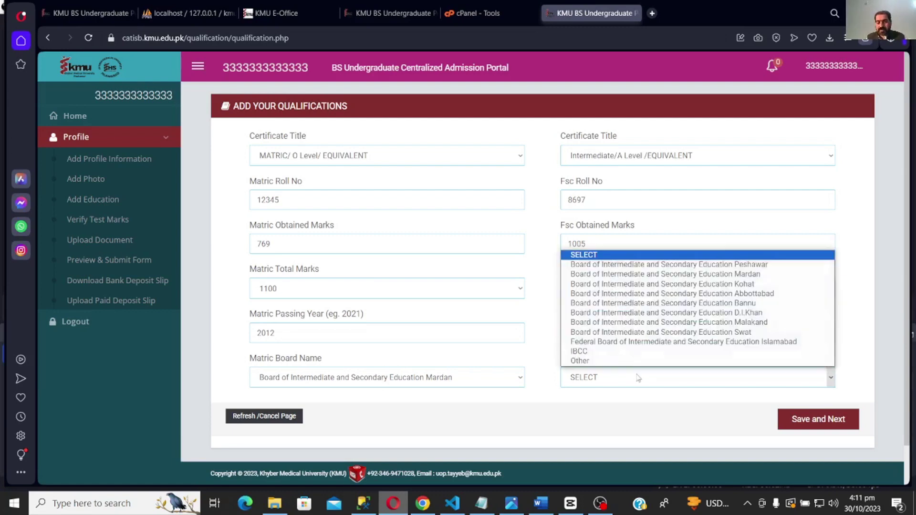
click(627, 299)
click(815, 425)
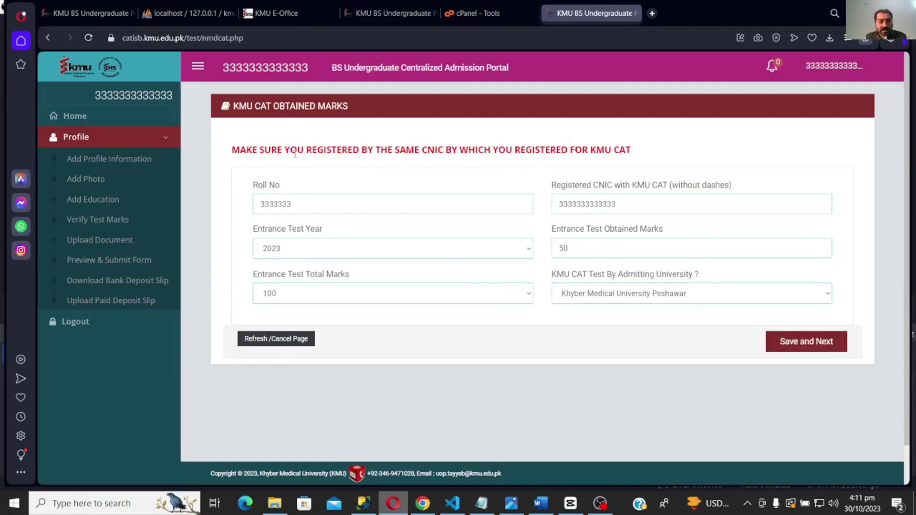
- Review the CAT marks (50 of 100, 2023) and save them to reach document uploads
drag(272, 152, 474, 181)
click(474, 184)
click(820, 345)
- Upload the previously used photo file as the SSC certificate
scroll(509, 314, down, 1)
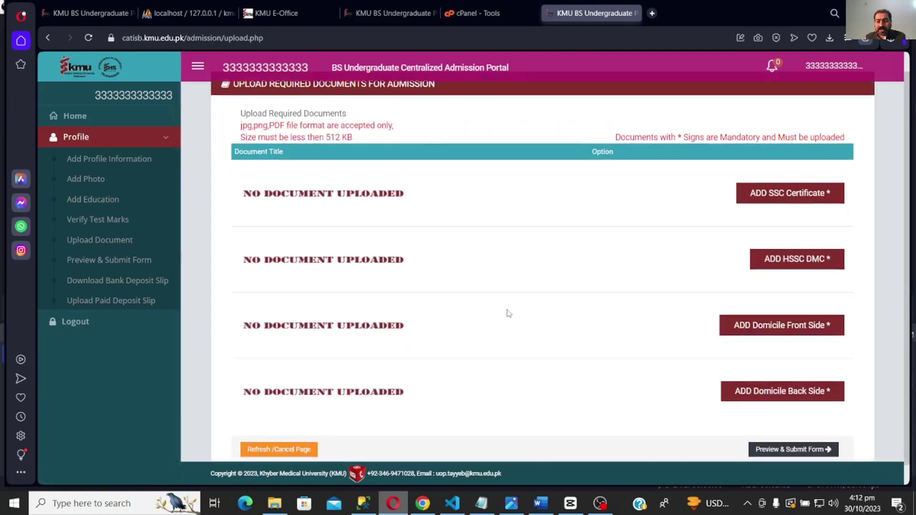
scroll(530, 321, up, 2)
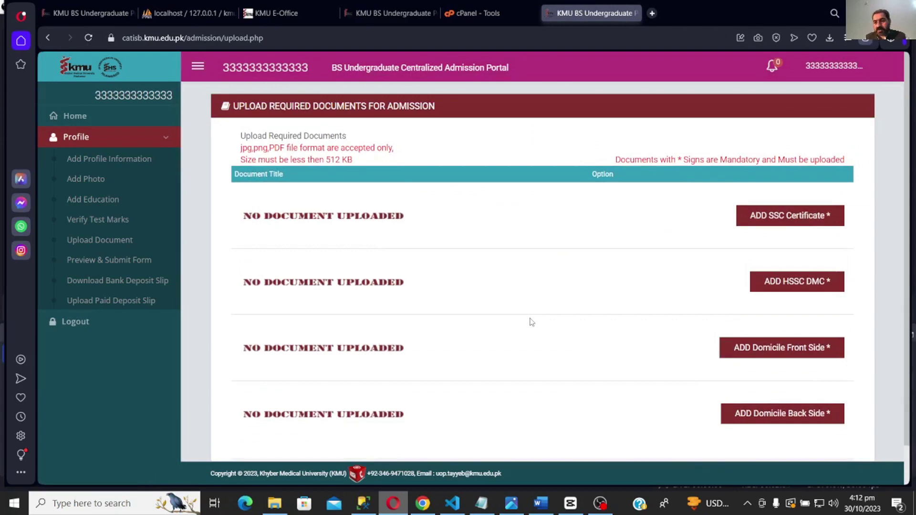
scroll(531, 322, down, 2)
scroll(622, 283, up, 1)
scroll(624, 285, down, 1)
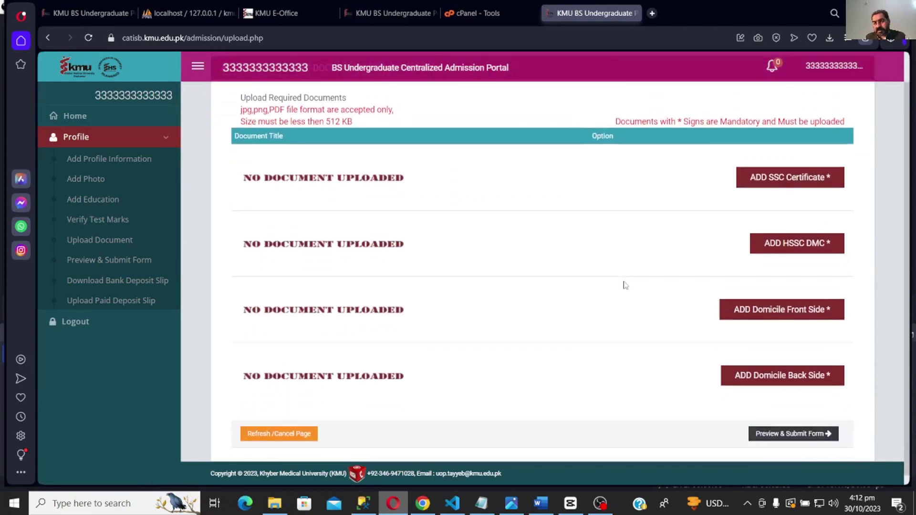
scroll(624, 285, down, 1)
click(773, 173)
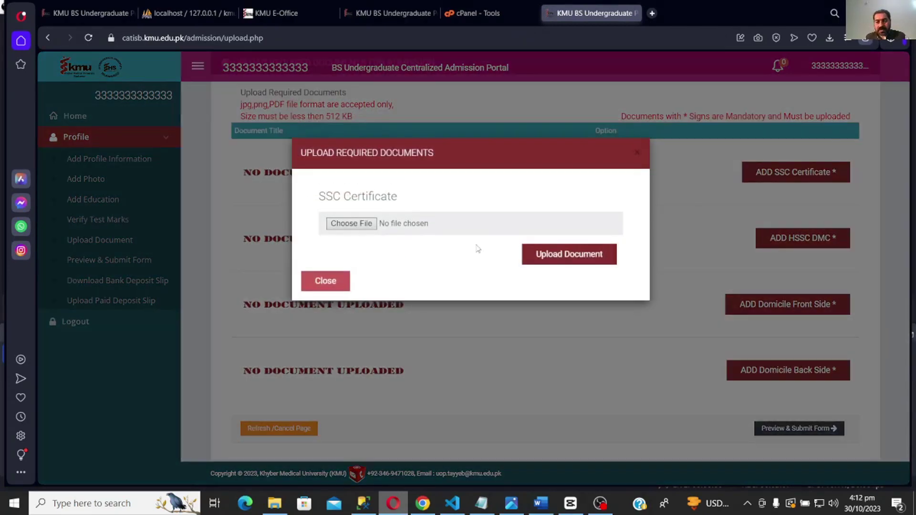
click(351, 224)
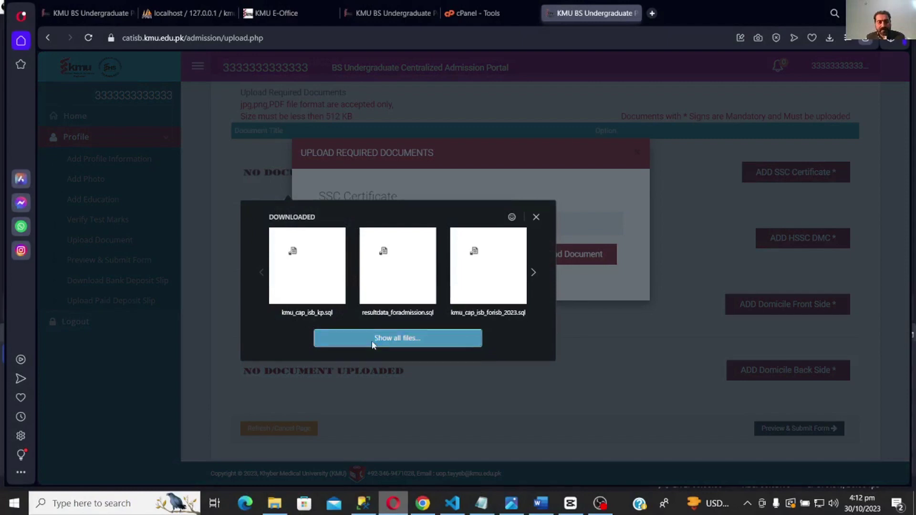
click(371, 341)
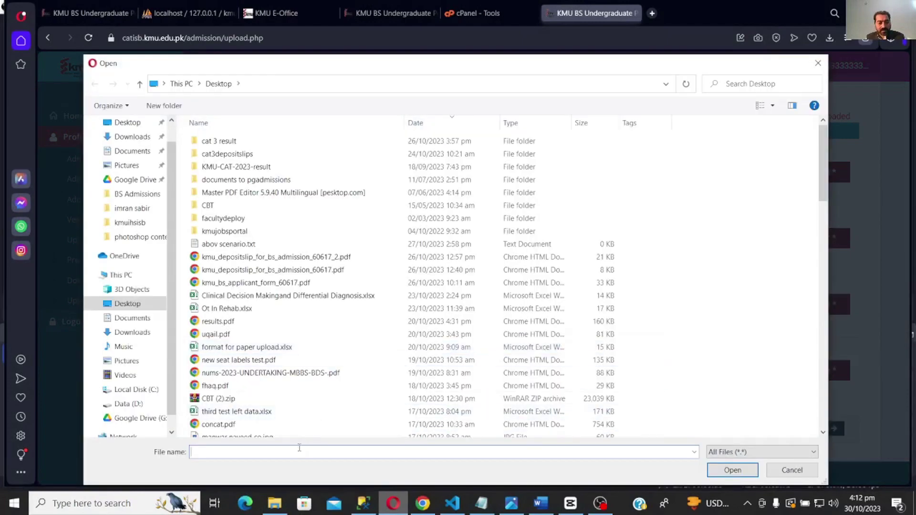
click(299, 447)
click(289, 478)
click(731, 470)
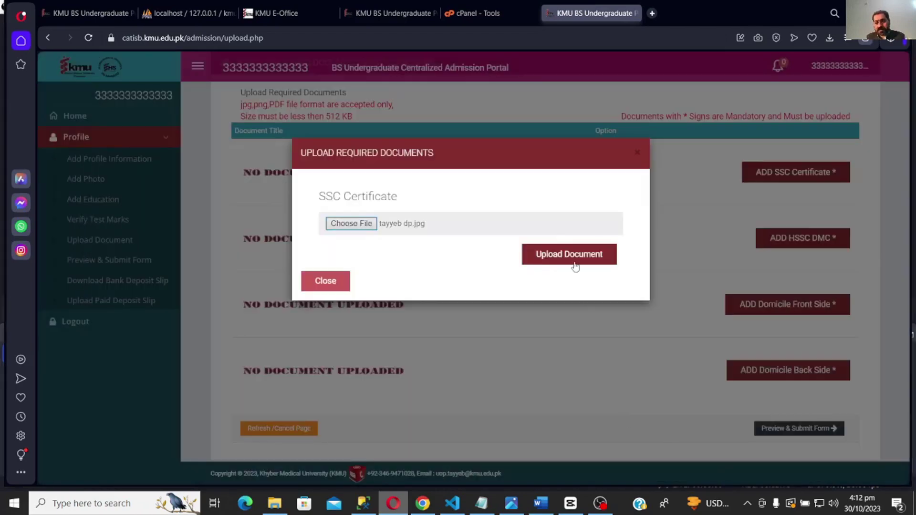
click(574, 255)
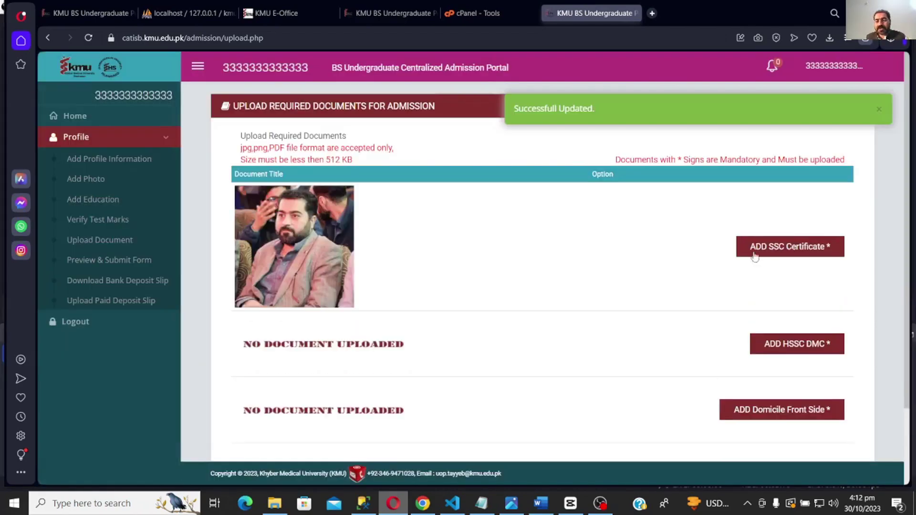
- Upload the photo file as the HSSC DMC
scroll(629, 276, down, 2)
click(794, 252)
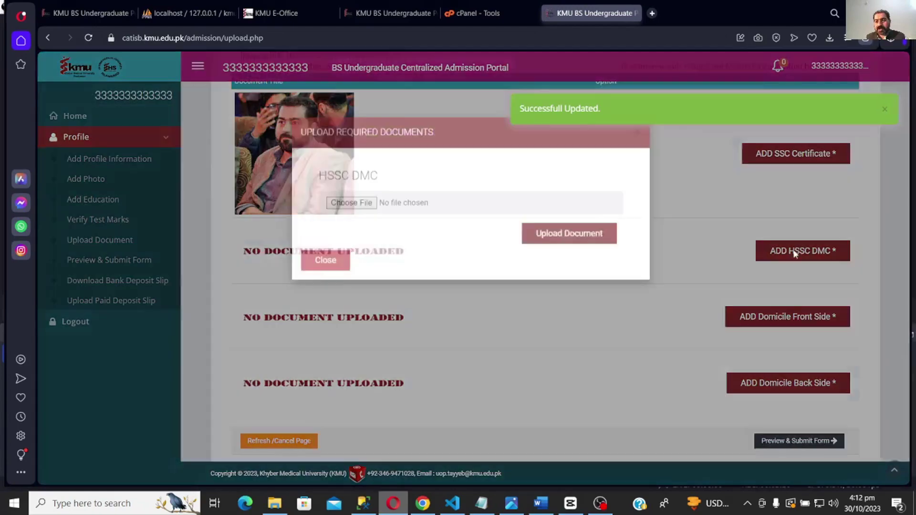
click(351, 224)
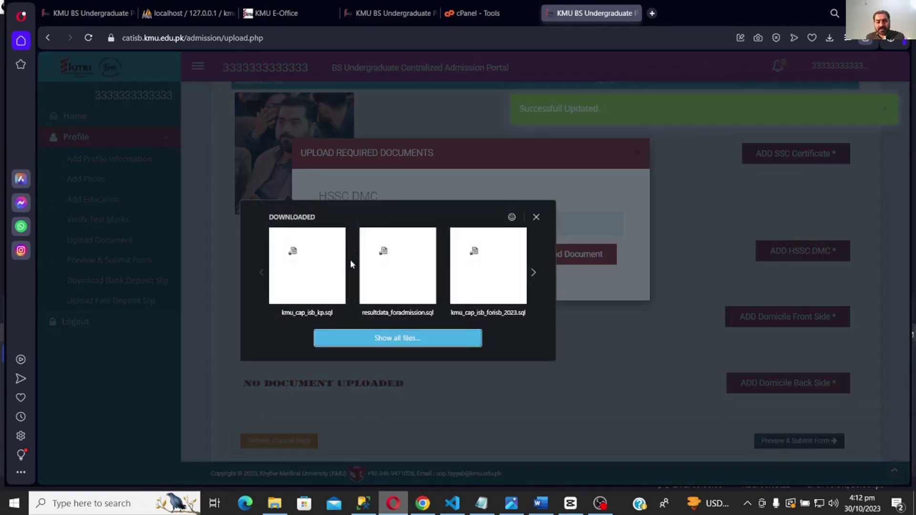
click(380, 341)
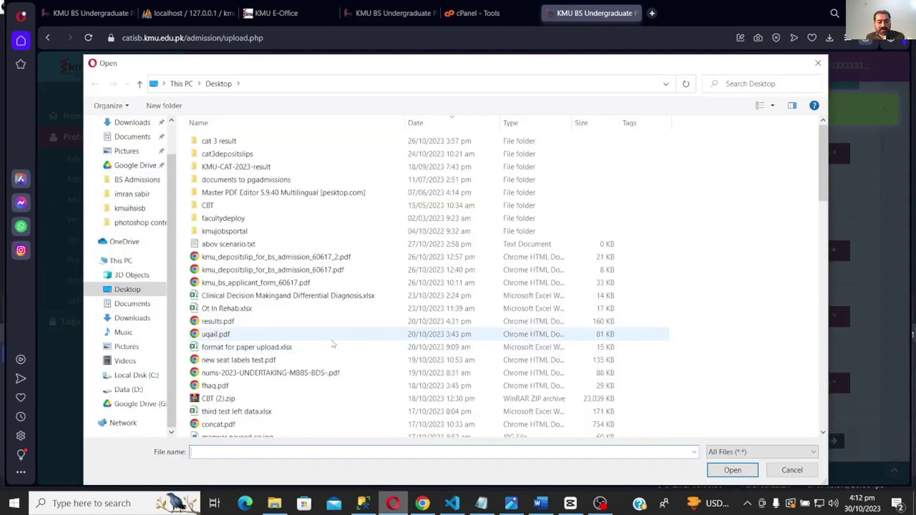
text(ta)
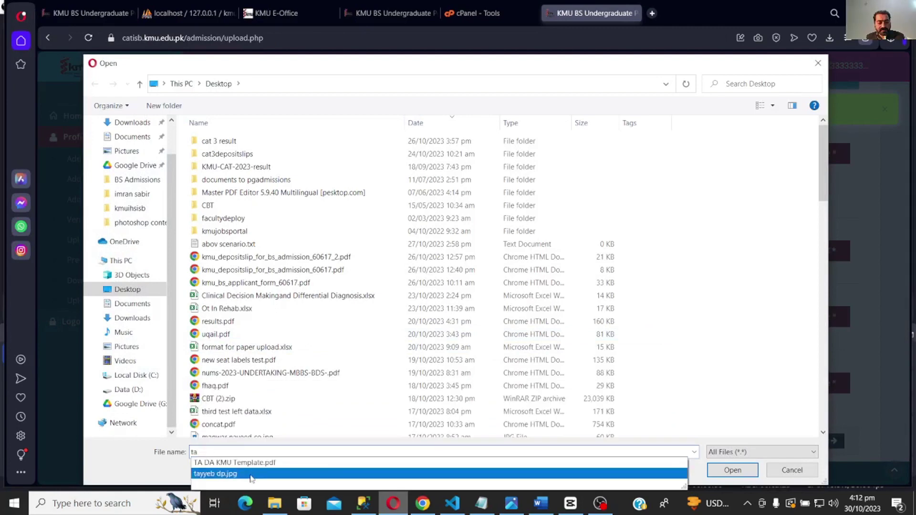
click(251, 473)
click(731, 469)
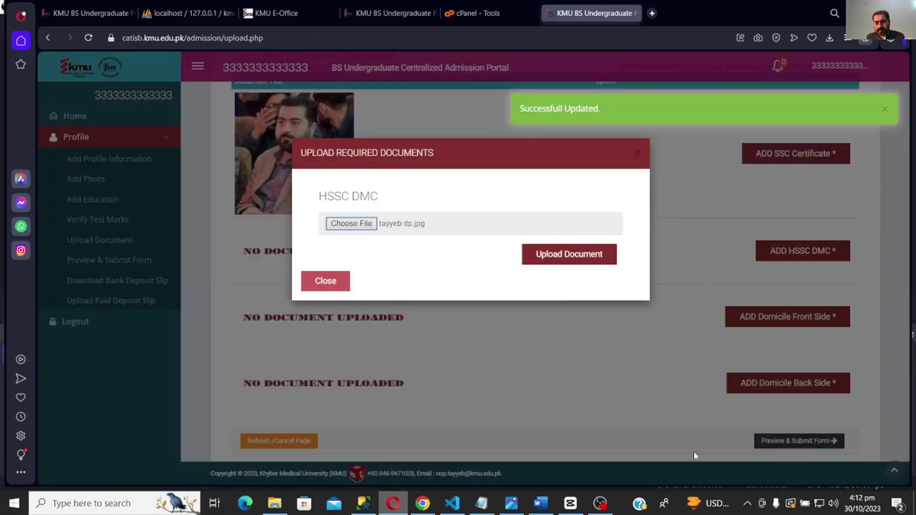
click(552, 257)
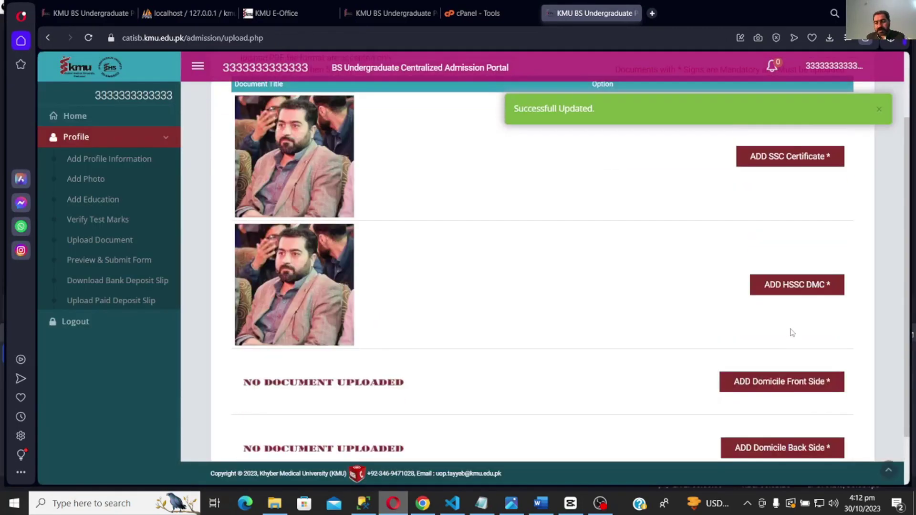
- Upload the photo file as the domicile front side
scroll(594, 419, down, 2)
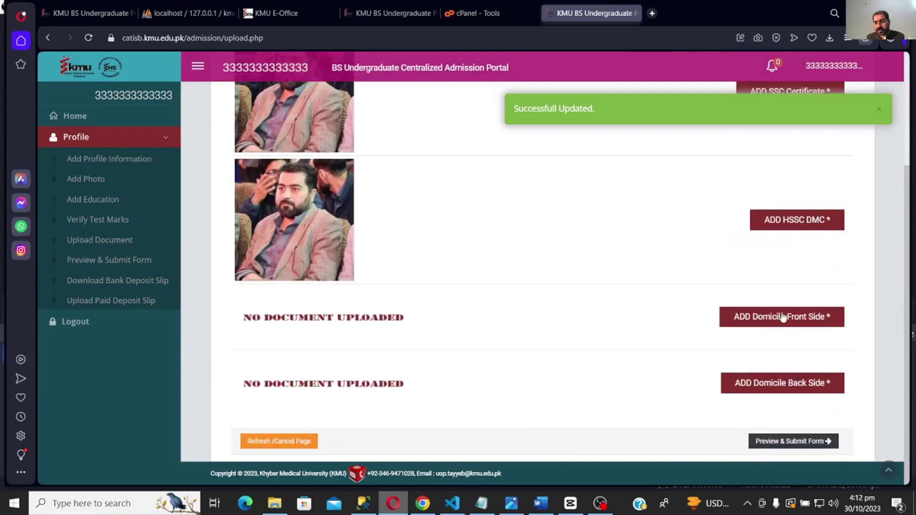
click(782, 317)
click(349, 221)
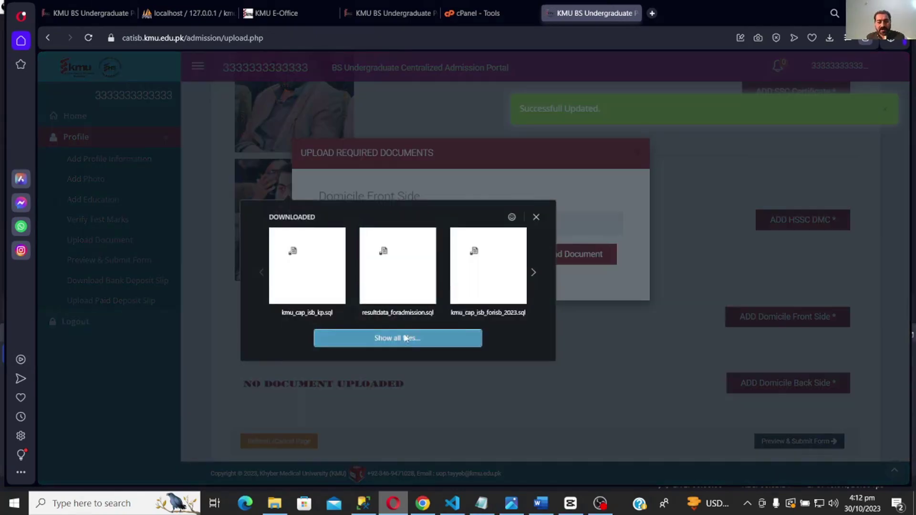
click(405, 337)
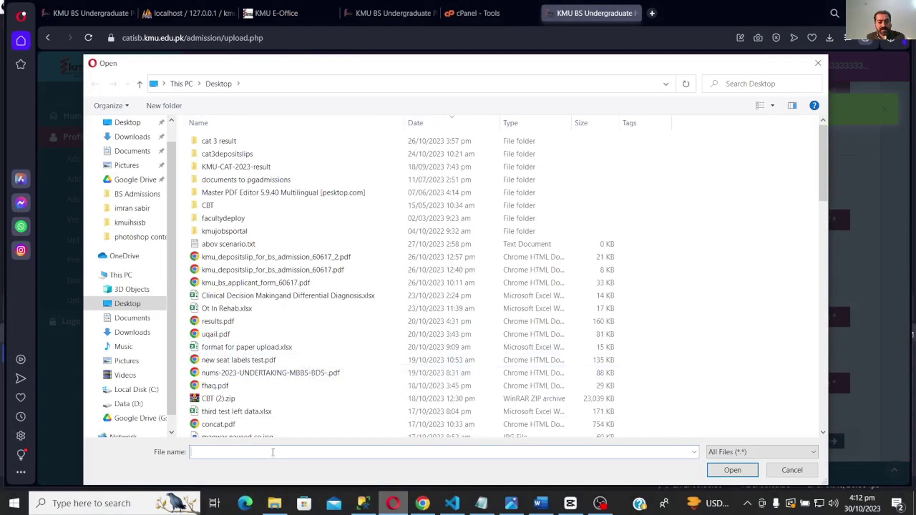
text(ta)
click(317, 474)
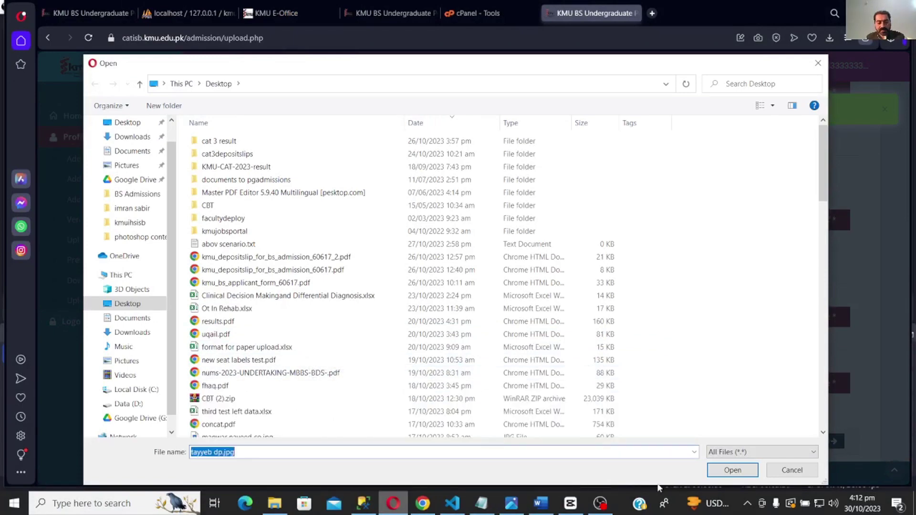
click(734, 471)
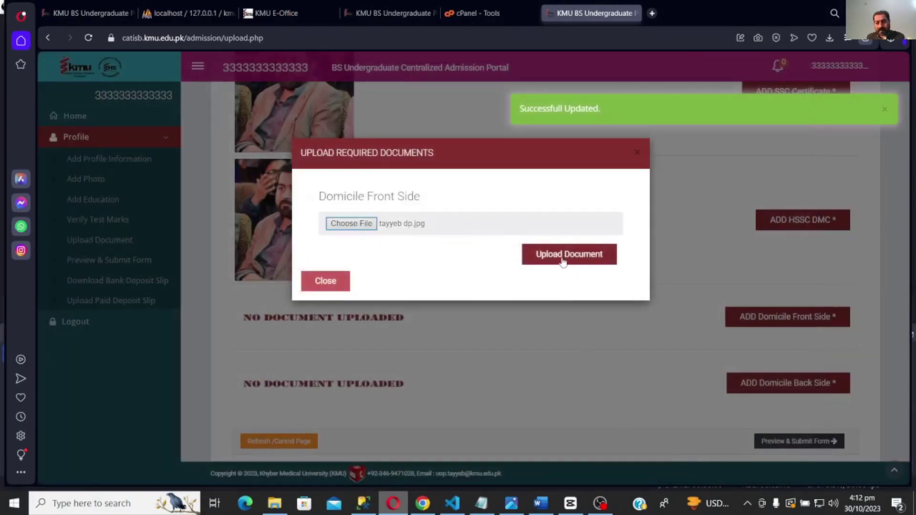
click(562, 259)
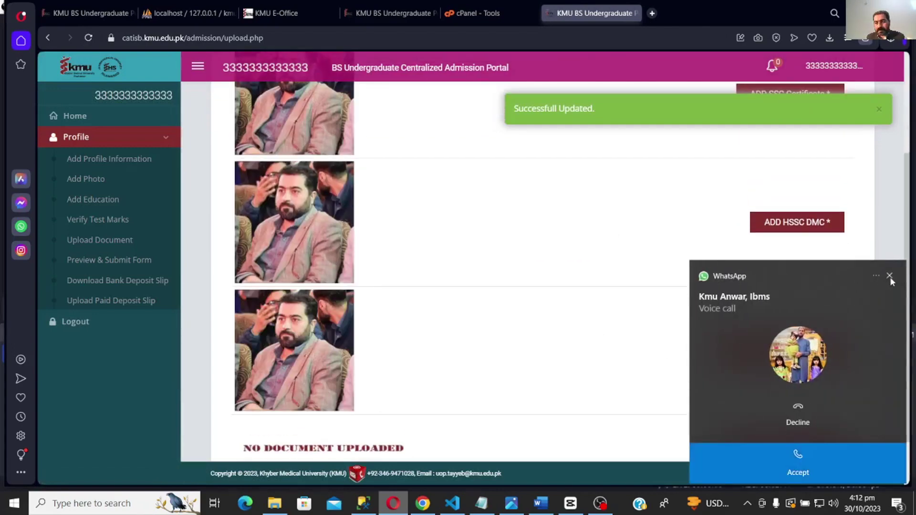
- Dismiss the call notification and upload the photo file as the domicile back side
click(889, 276)
click(786, 446)
click(367, 228)
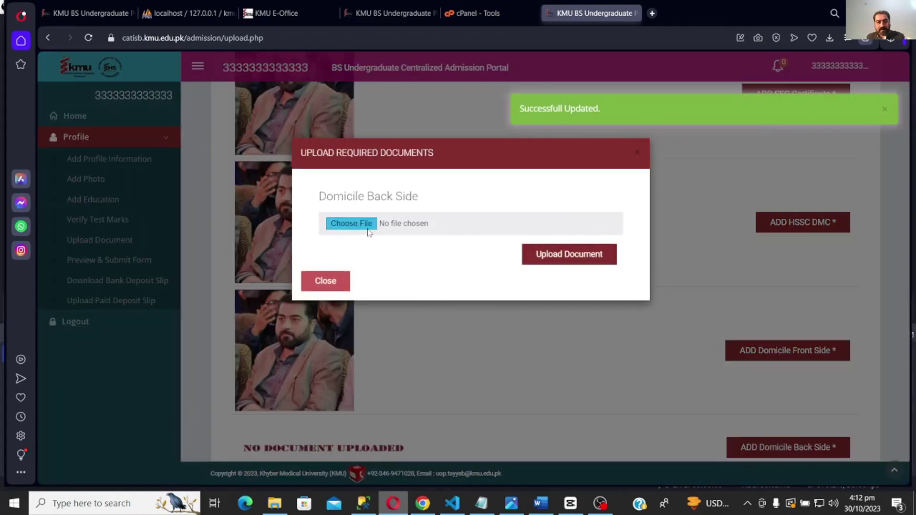
click(369, 338)
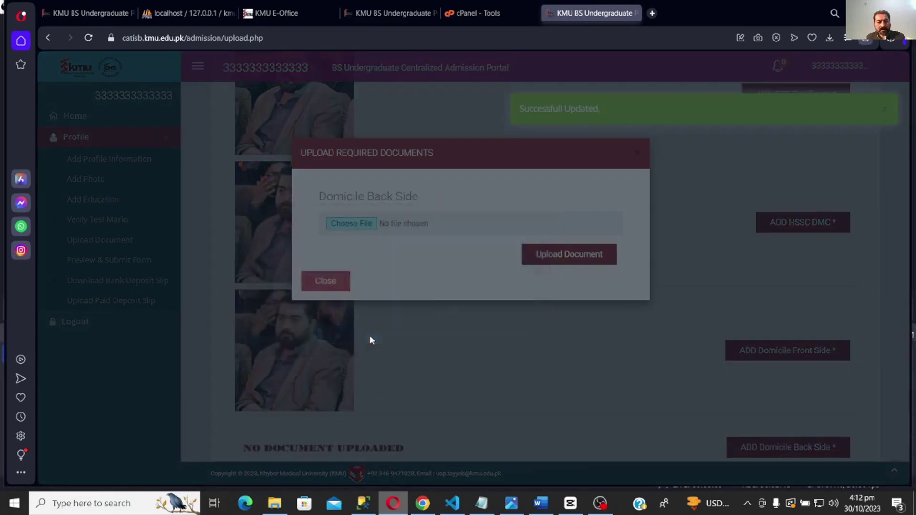
click(283, 449)
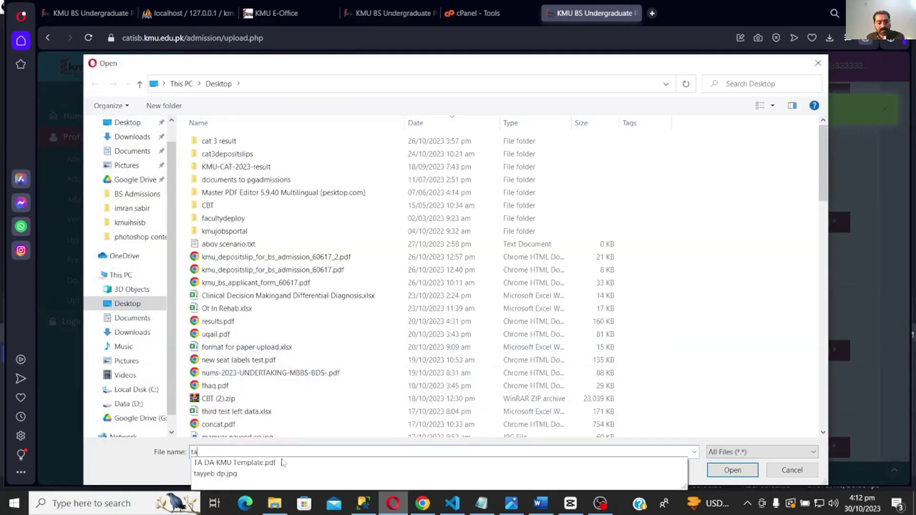
click(281, 474)
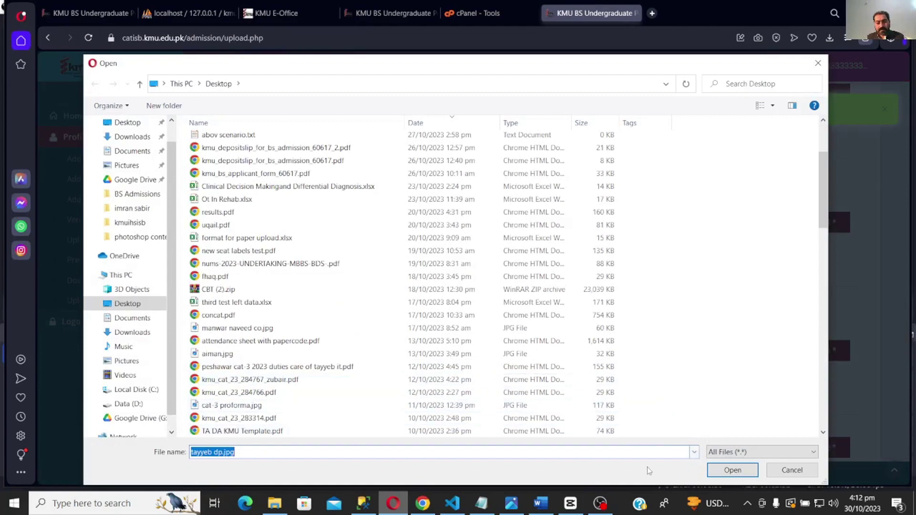
click(720, 470)
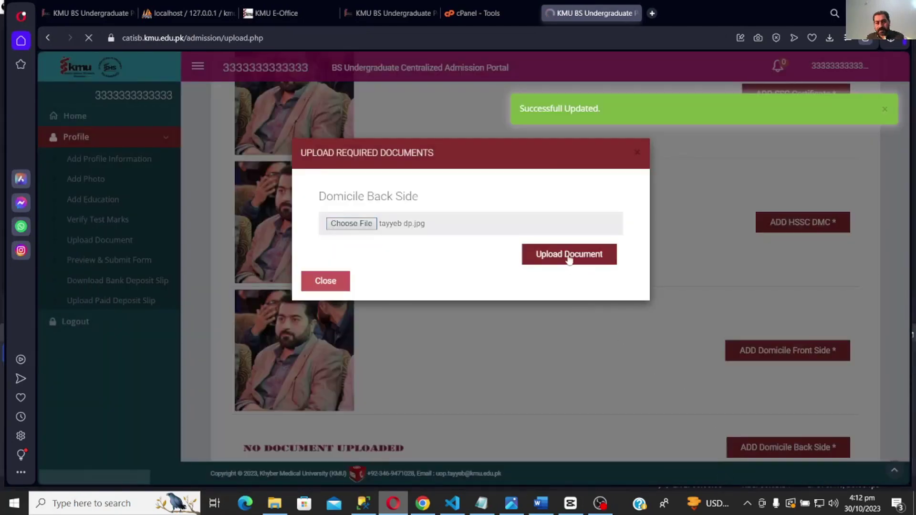
click(568, 262)
scroll(607, 317, down, 5)
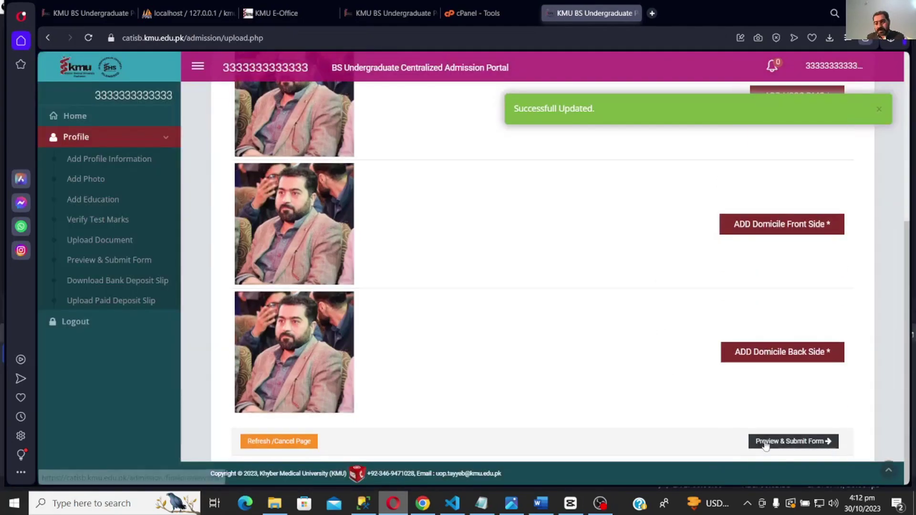
- Open the application preview and review the education marks and 72.67273 total aggregate
click(782, 440)
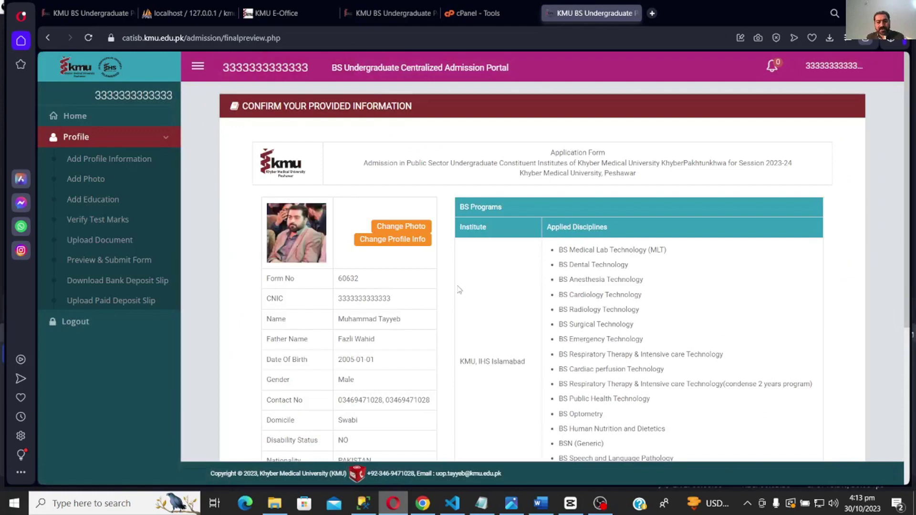
scroll(477, 305, down, 5)
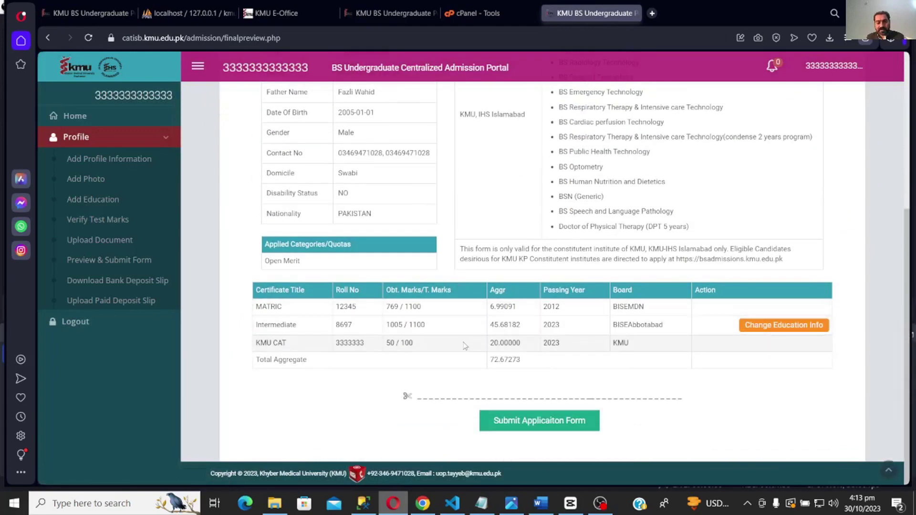
drag(651, 352, 258, 324)
right_click(481, 296)
click(411, 360)
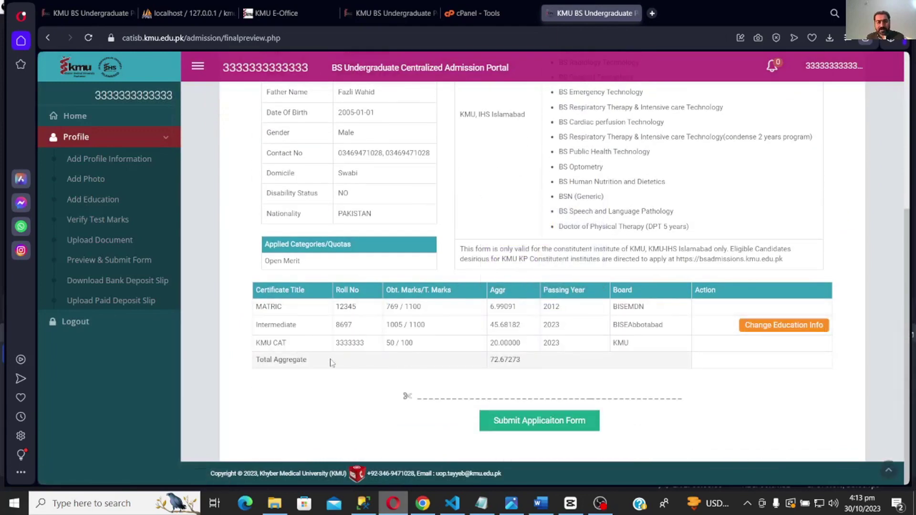
drag(293, 359, 579, 372)
click(579, 372)
- Review the applied disciplines and profile details (CNIC, name, birth date, gender, nationality) on the preview
scroll(572, 260, up, 2)
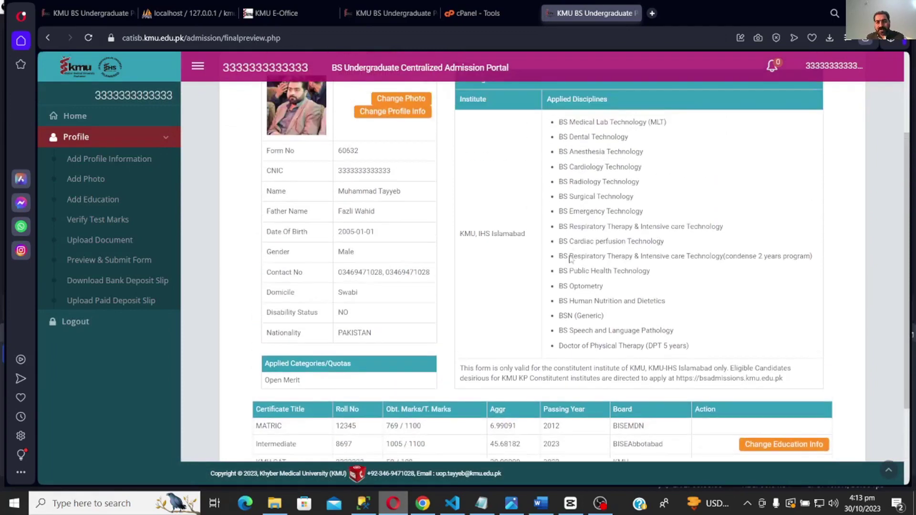
drag(555, 128, 667, 321)
click(667, 322)
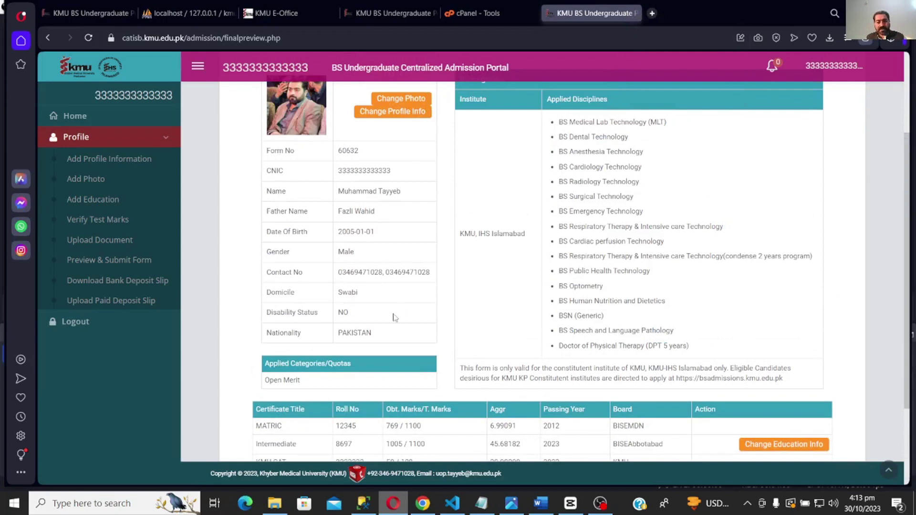
drag(379, 336, 372, 95)
click(402, 218)
scroll(402, 218, up, 2)
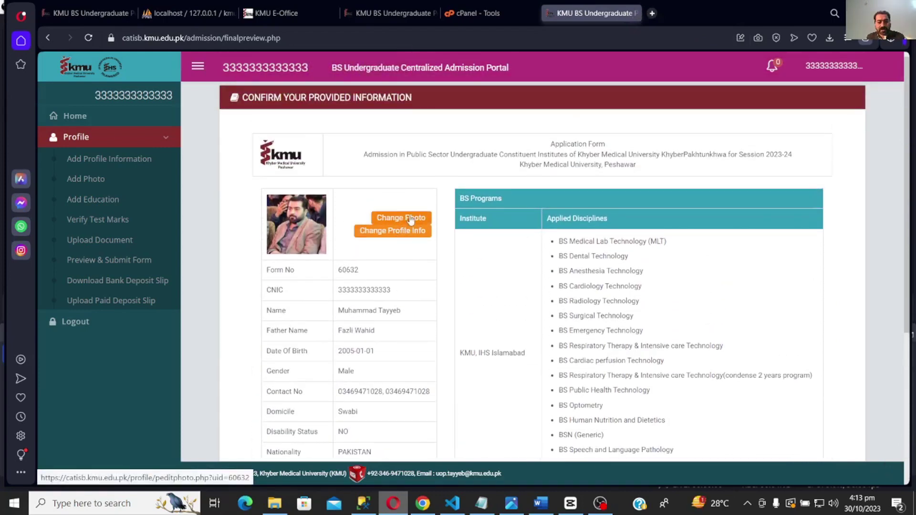
drag(365, 289, 381, 374)
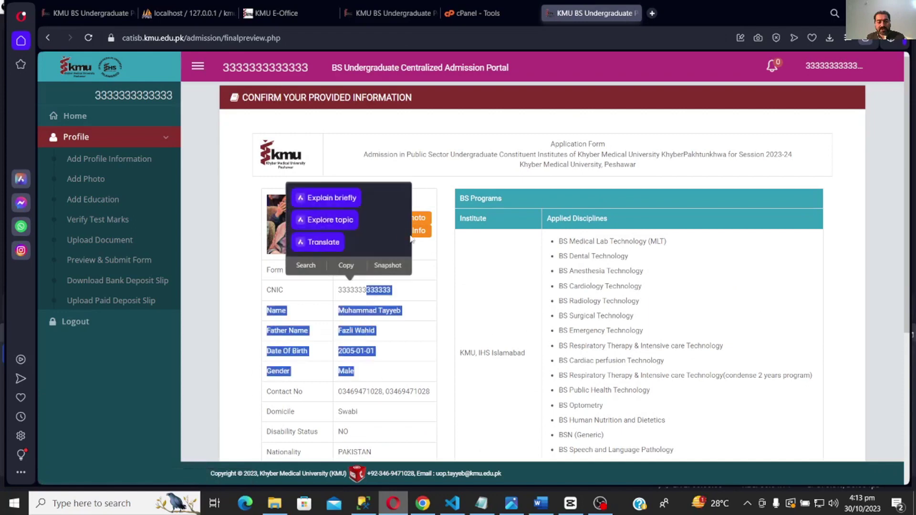
click(426, 255)
scroll(427, 255, down, 5)
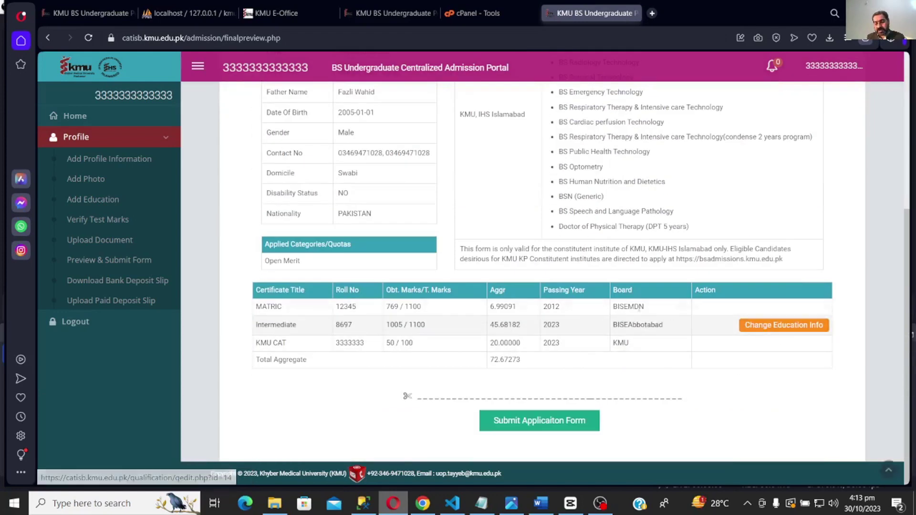
scroll(559, 288, up, 5)
scroll(559, 288, down, 5)
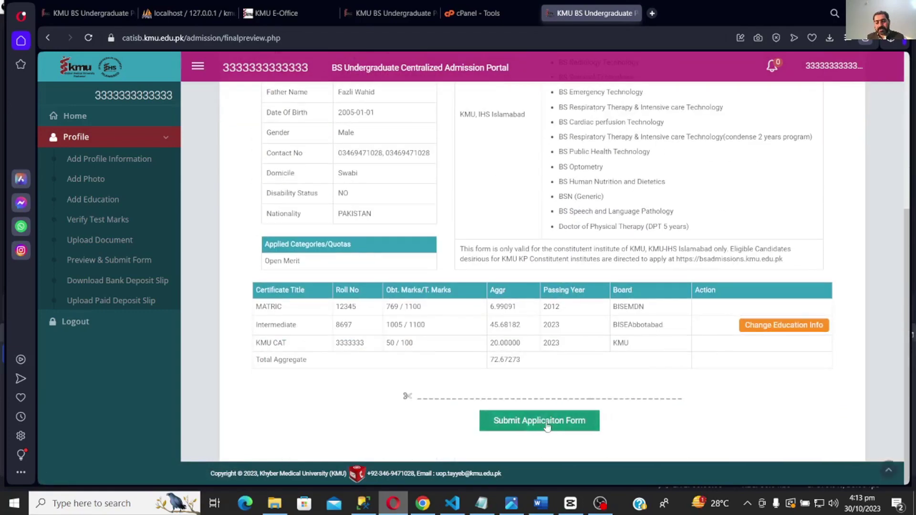
- Submit the application form, download the bank deposit slip PDF, and show it in its folder
click(539, 419)
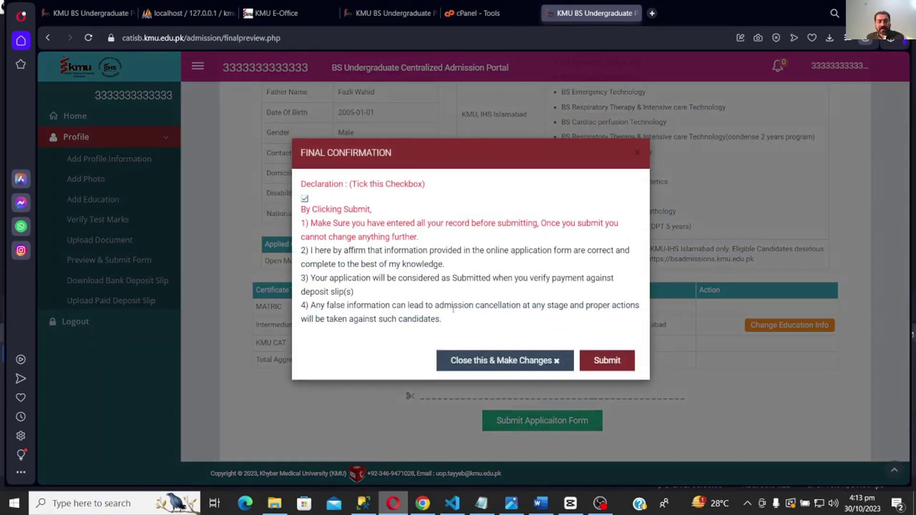
click(606, 360)
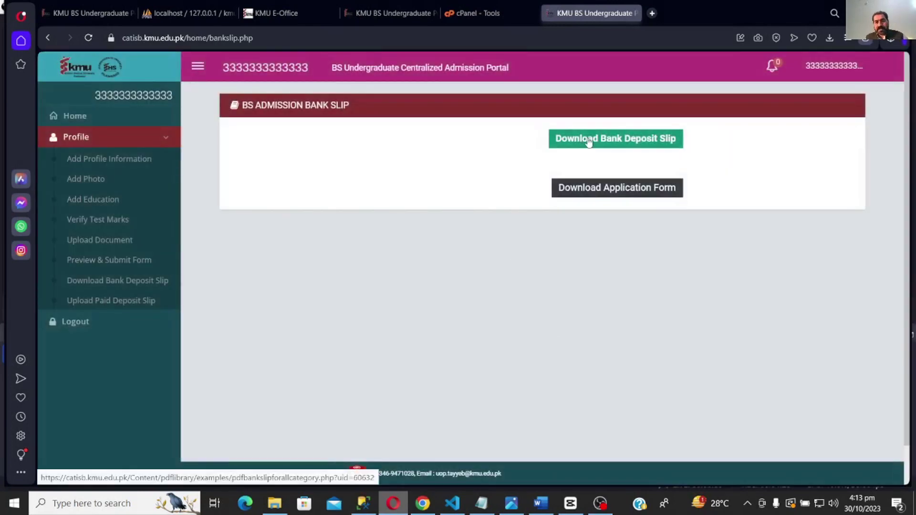
click(589, 142)
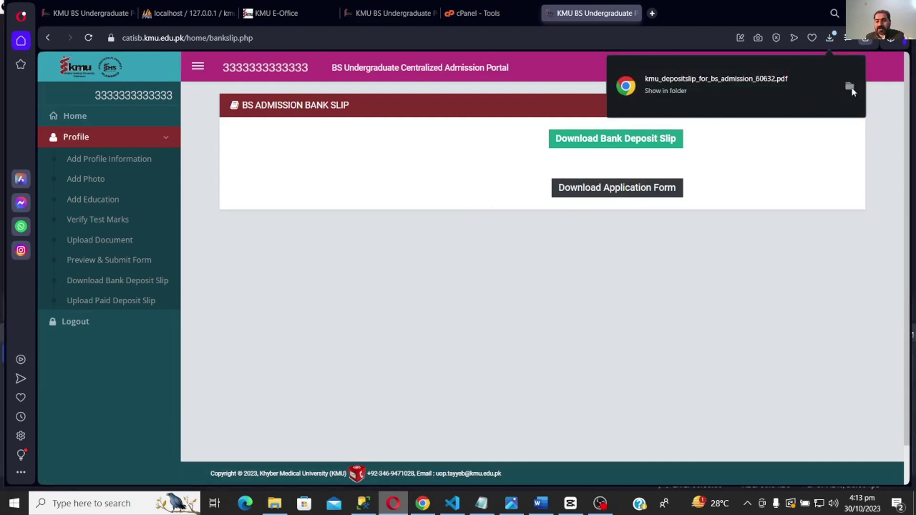
click(849, 86)
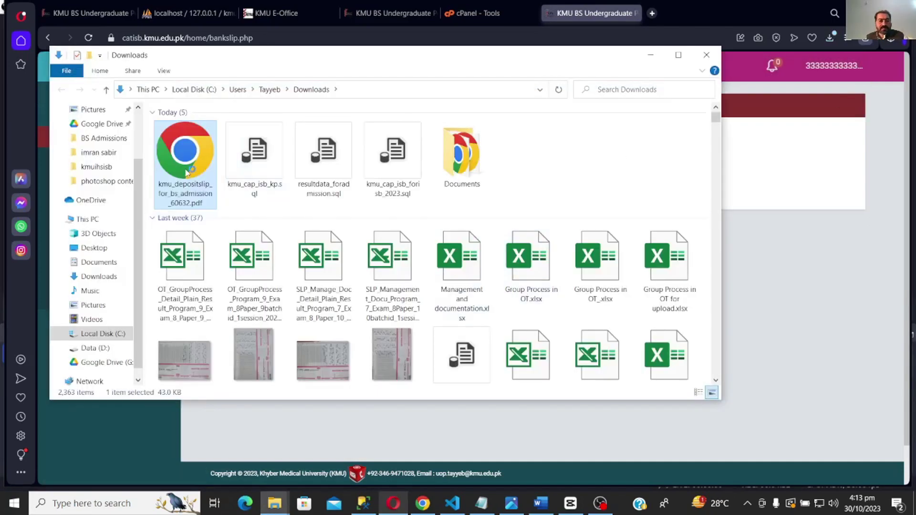
- Open the deposit slip PDF and review the challan number and BOK and MCB account lines
double_click(185, 170)
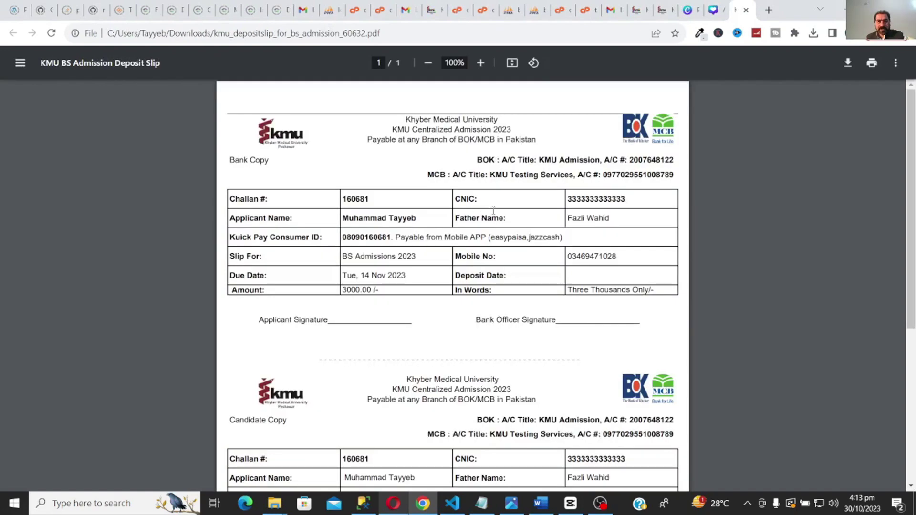
double_click(349, 197)
drag(477, 160, 681, 159)
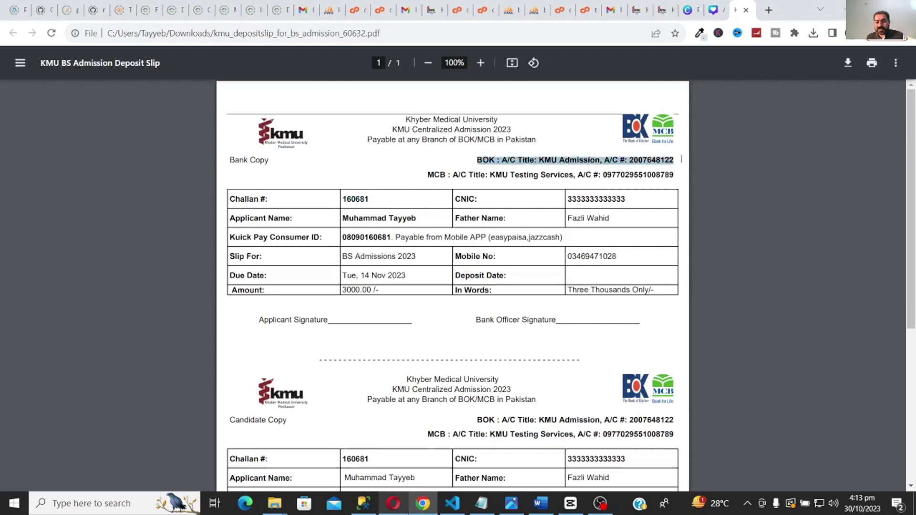
click(466, 187)
drag(430, 176, 673, 175)
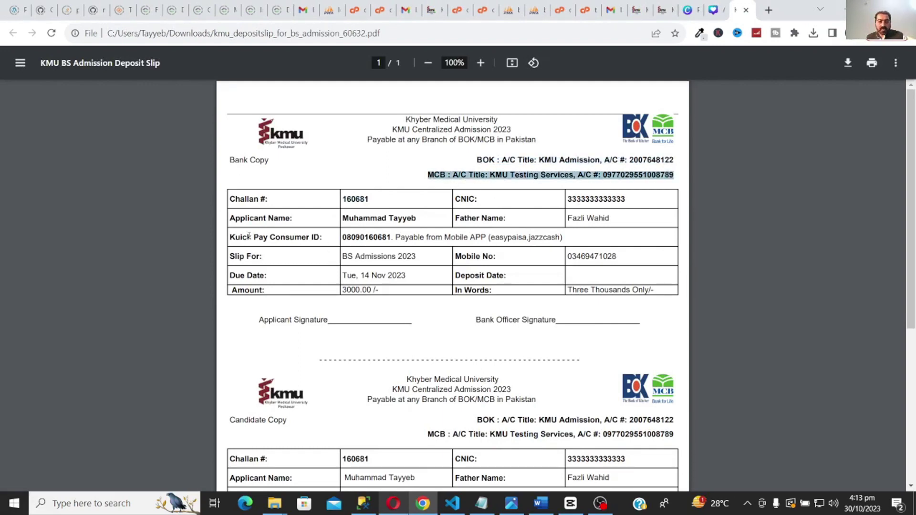
- Review the Kuick Pay Consumer ID on the slip, then return to the portal in Opera
drag(234, 236, 564, 238)
click(322, 239)
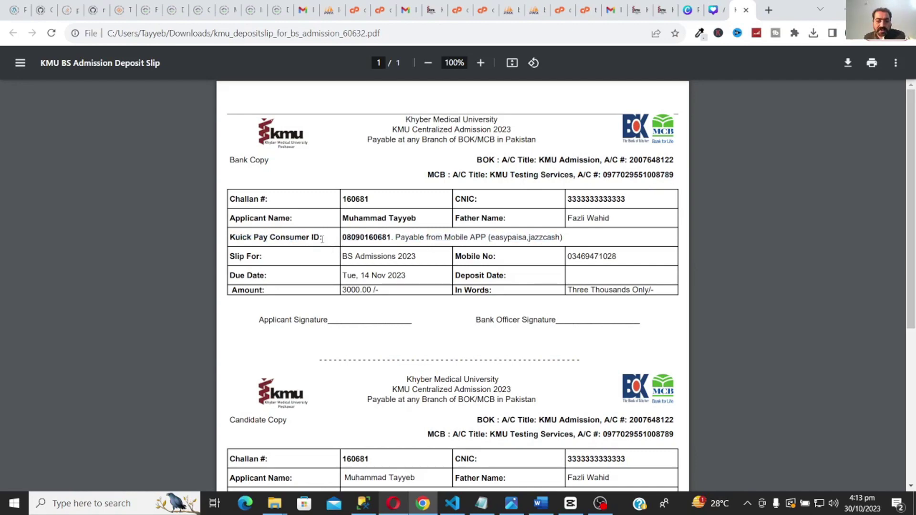
double_click(359, 239)
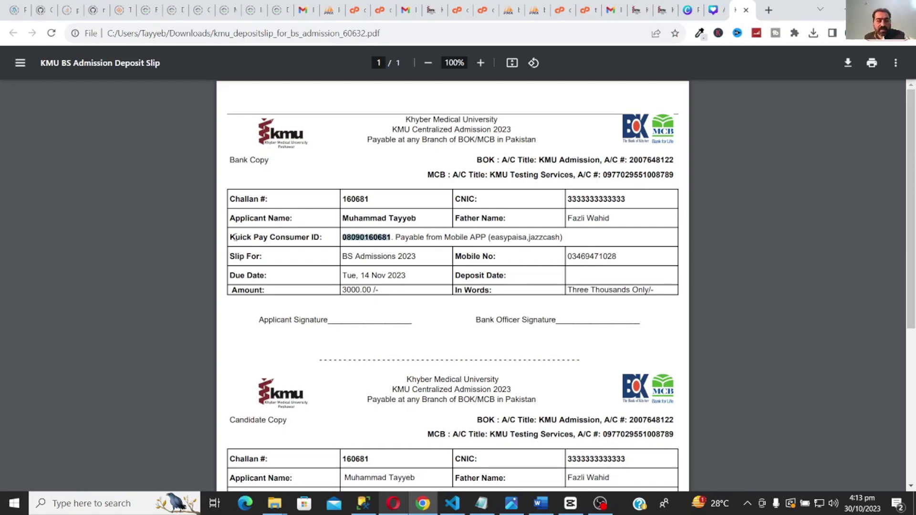
drag(232, 237, 319, 237)
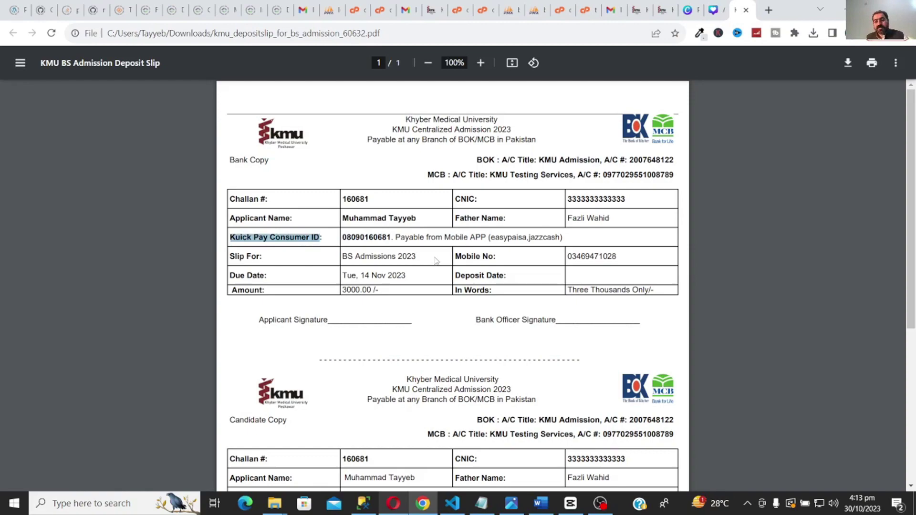
scroll(435, 260, down, 5)
scroll(449, 271, up, 5)
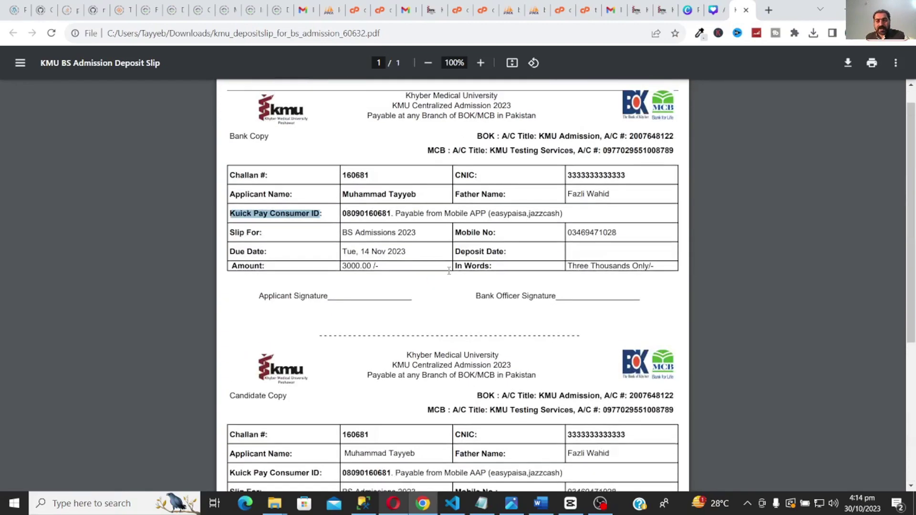
click(397, 507)
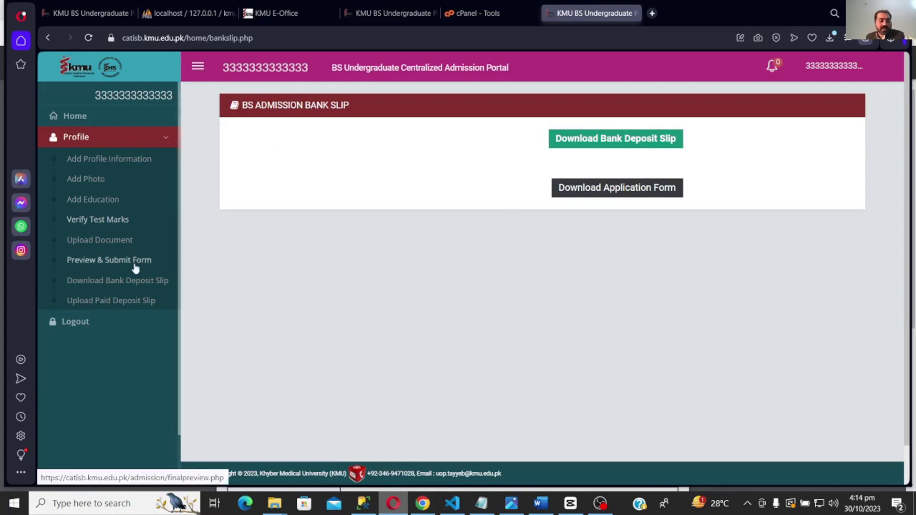
- Choose BS Admission Deposit Slip on the Upload Paid Deposit Slip page
click(127, 301)
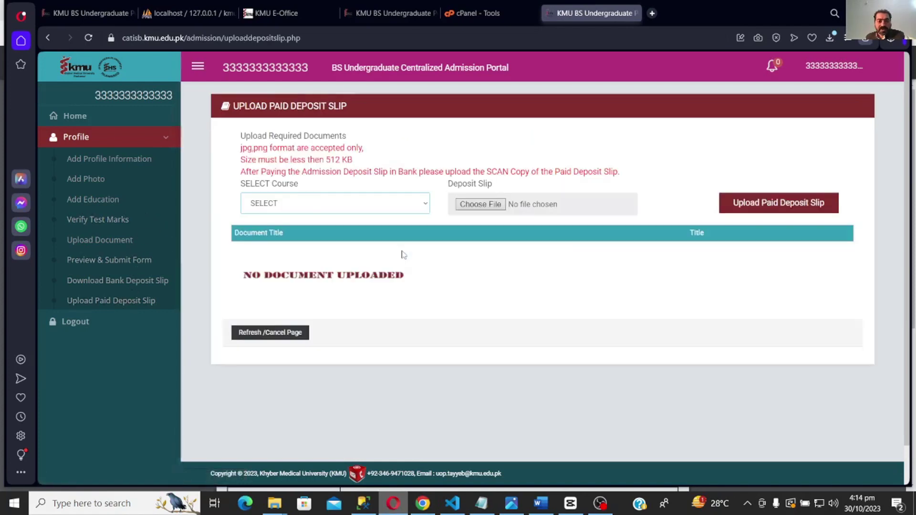
click(362, 204)
click(359, 227)
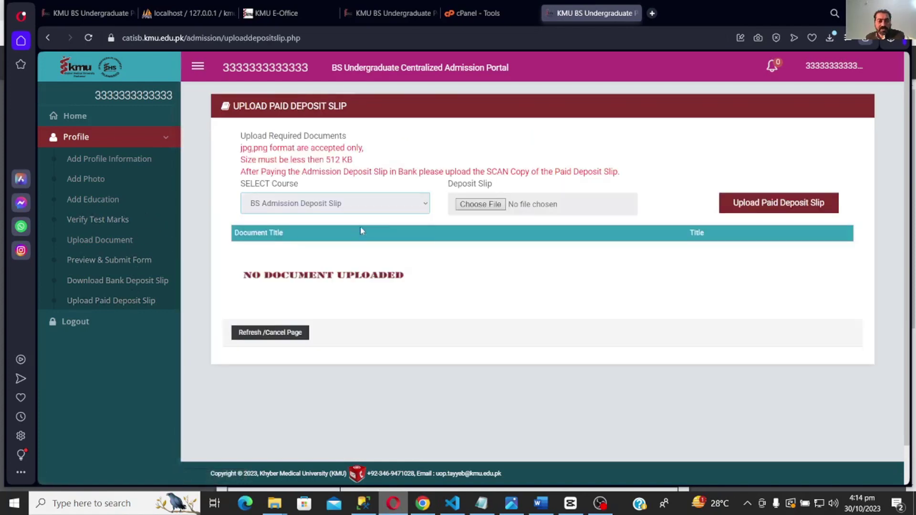
- Attach the paid deposit slip image file from the computer
click(471, 206)
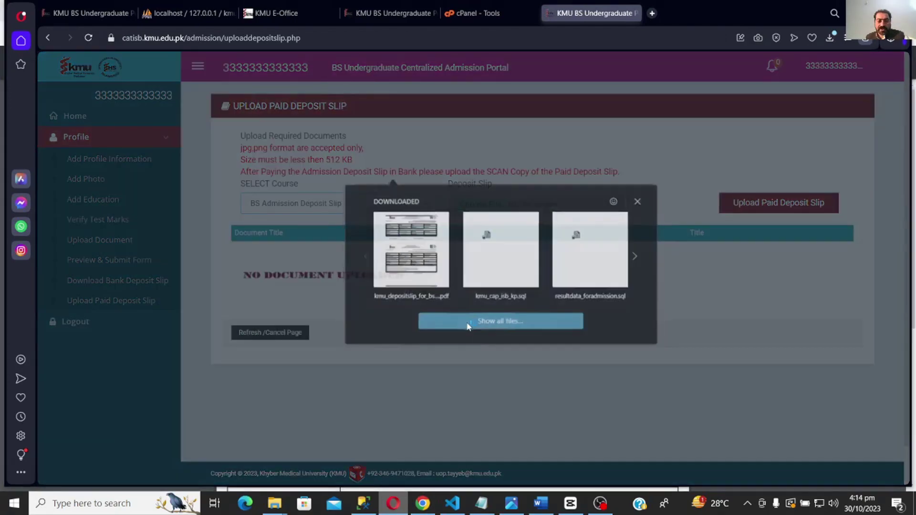
click(467, 322)
text(t)
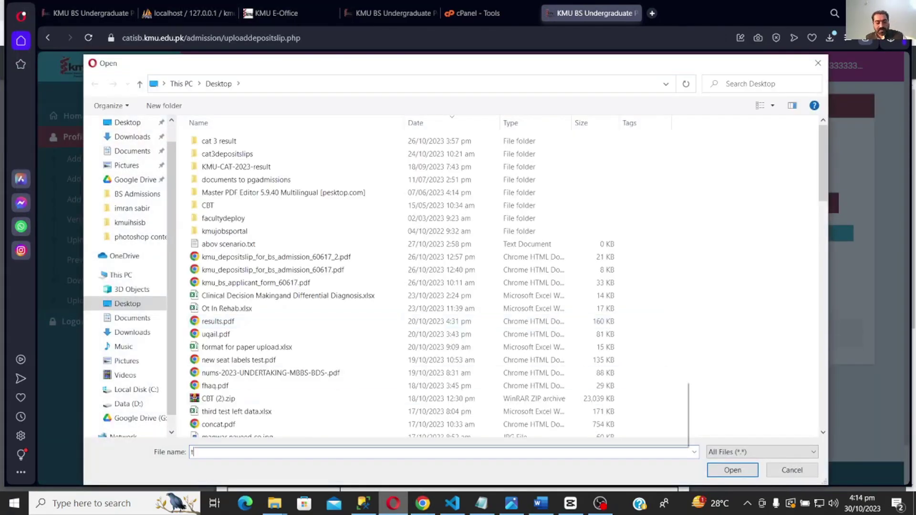
click(363, 397)
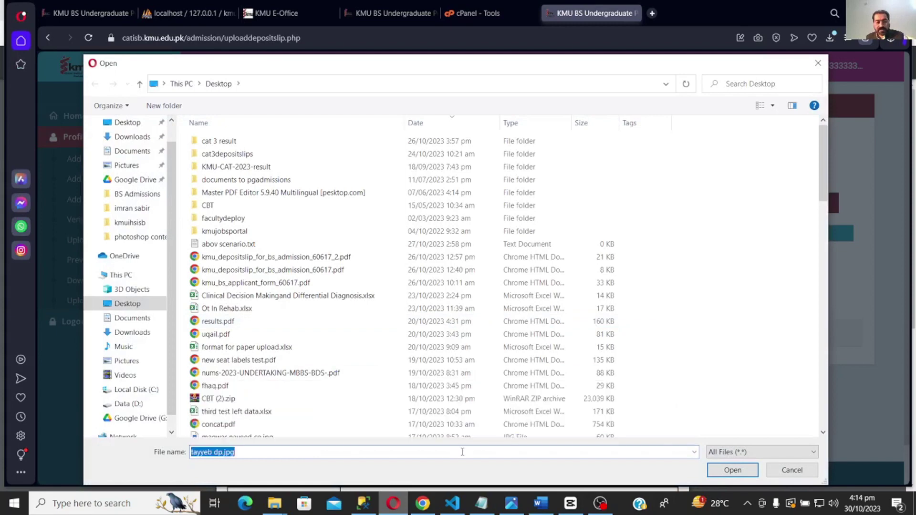
click(732, 470)
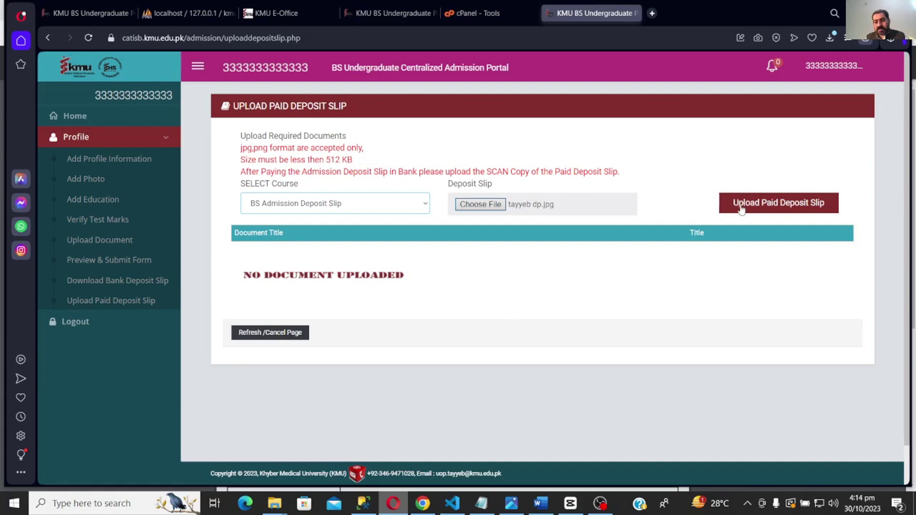
- Upload the paid deposit slip, listed as BS_Admission_Deposit_Slip, and dismiss the success message
click(727, 214)
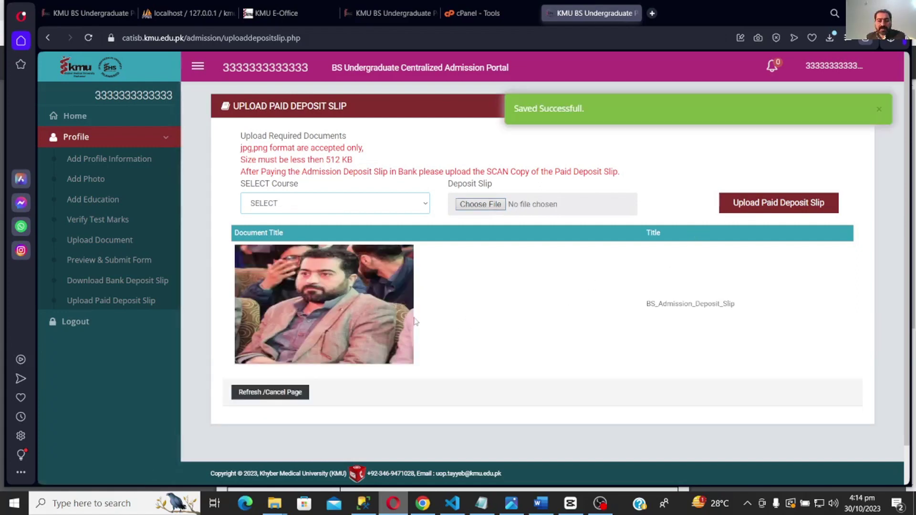
click(878, 109)
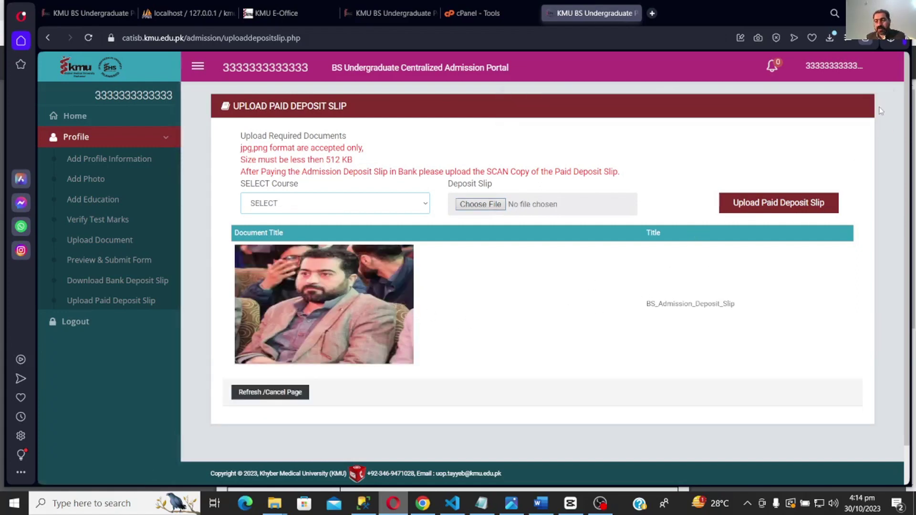
click(844, 68)
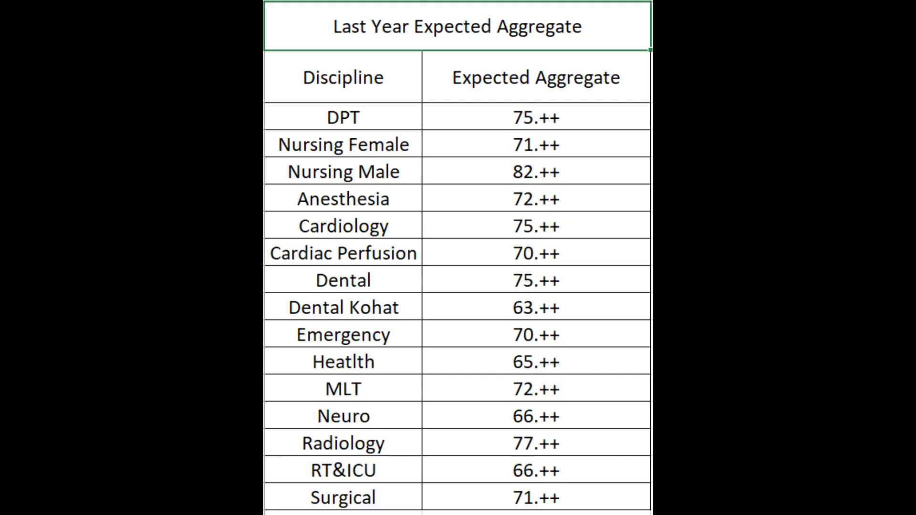